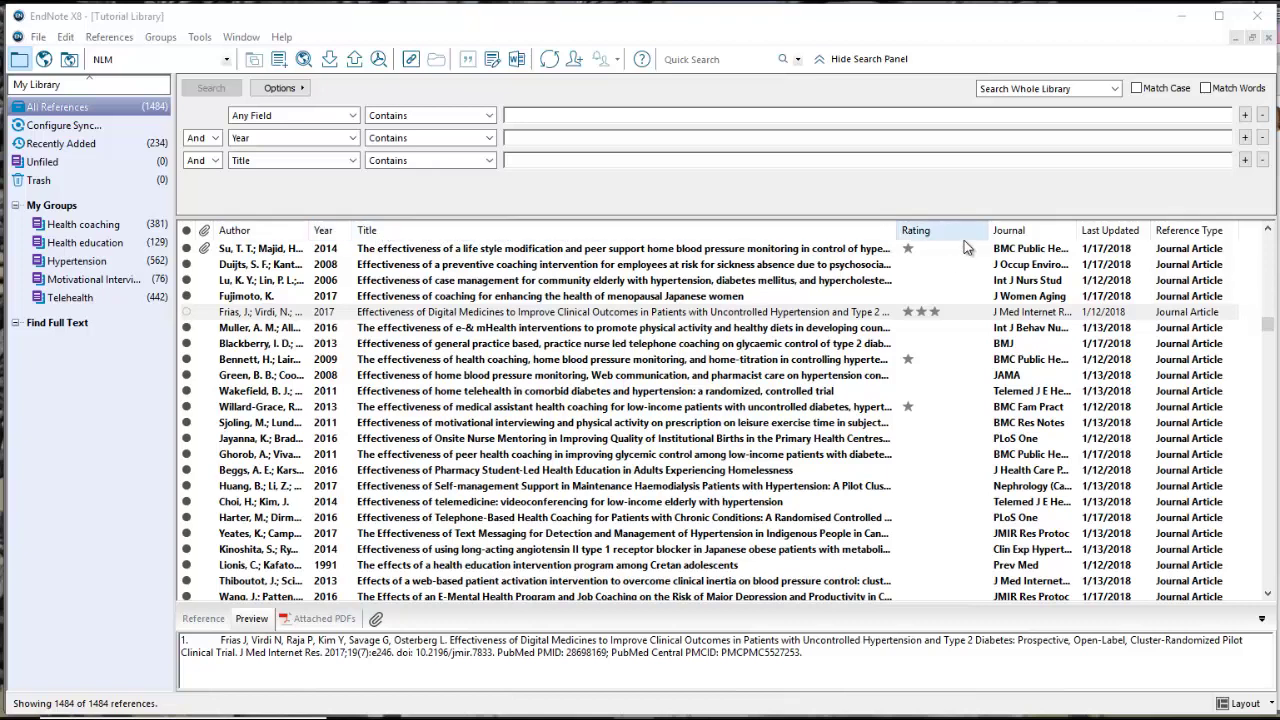
Review the list of fields that can be shown as columns in the reference list, including the custom fields.
right_click(655, 232)
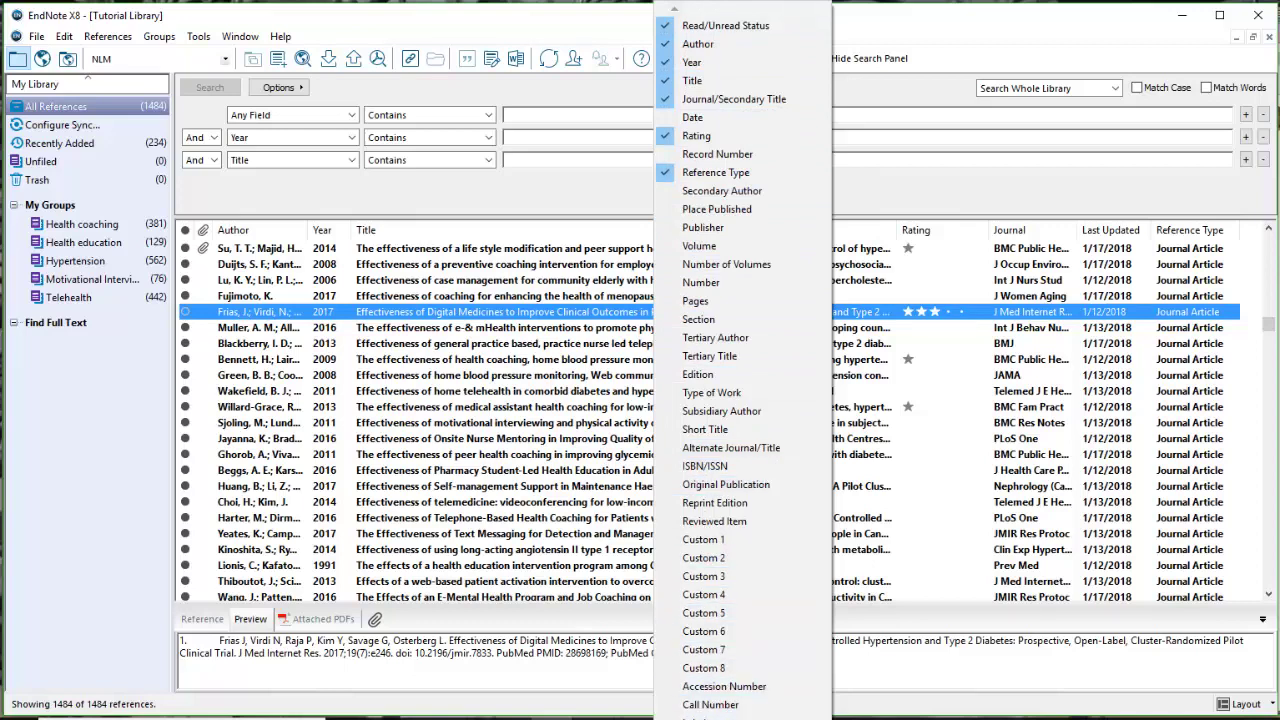
scroll(742, 400, "down", 4)
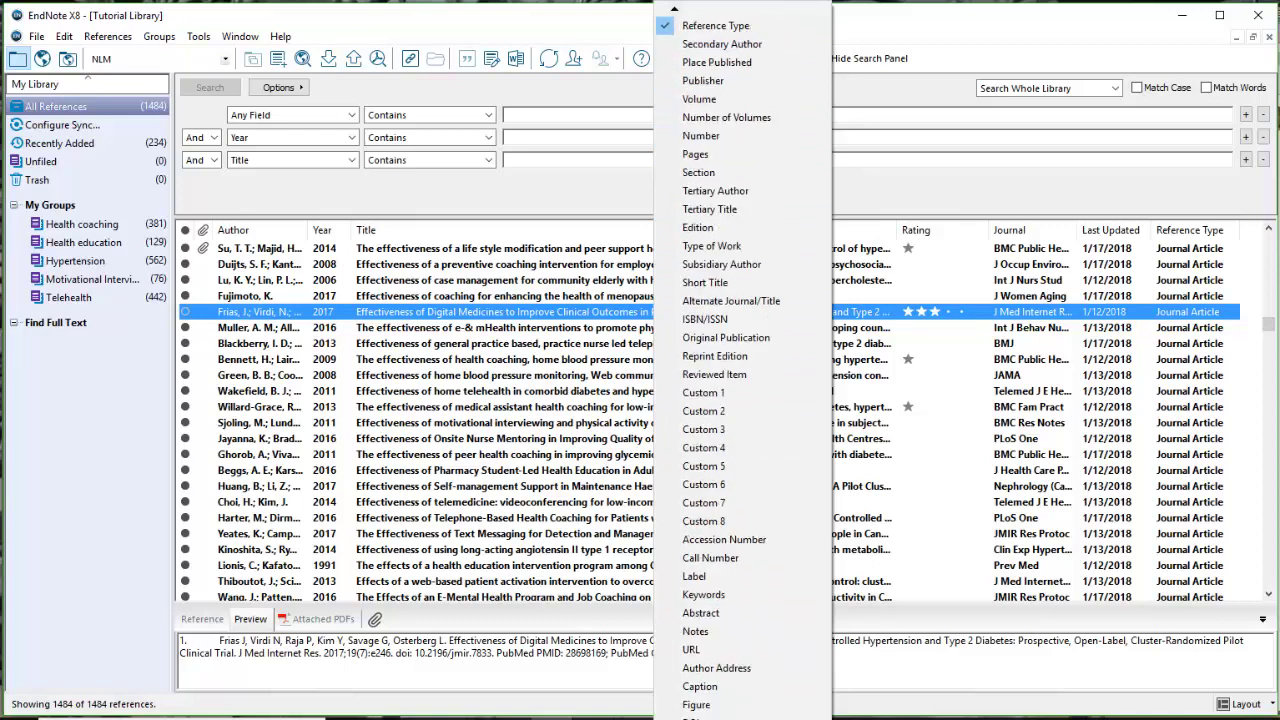
scroll(742, 367, "down", 1)
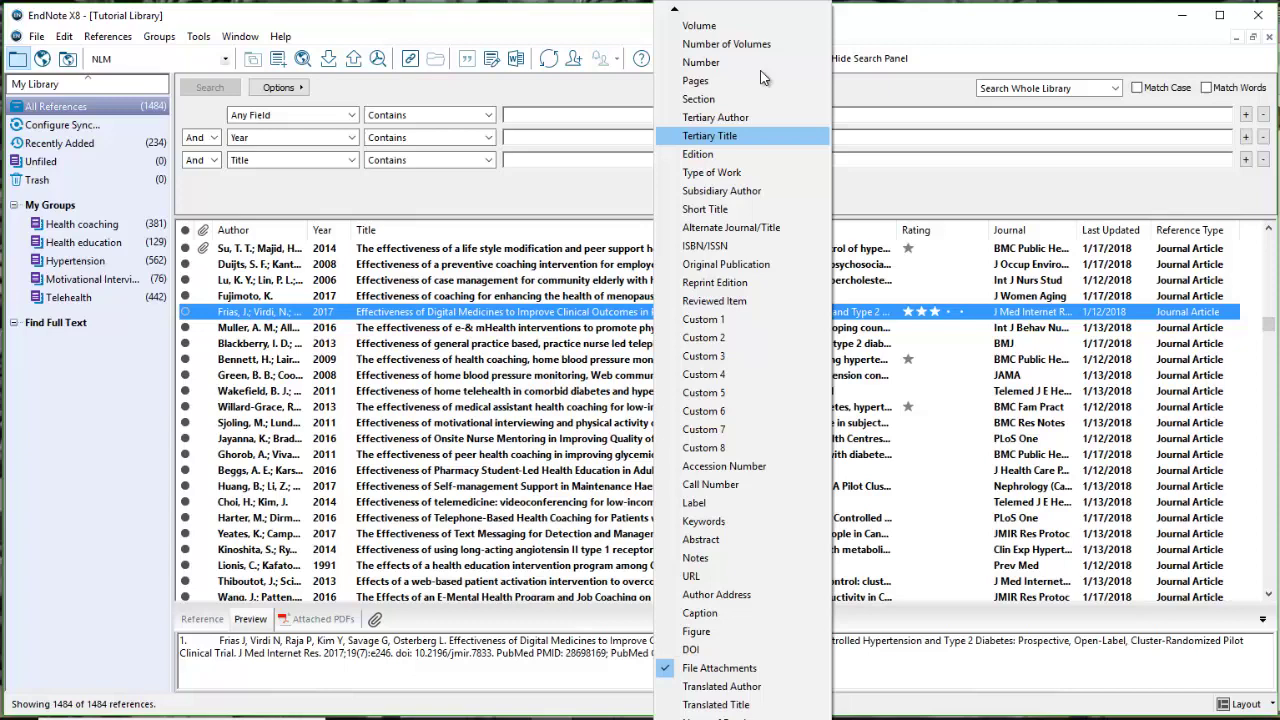
mouse_move(675, 8)
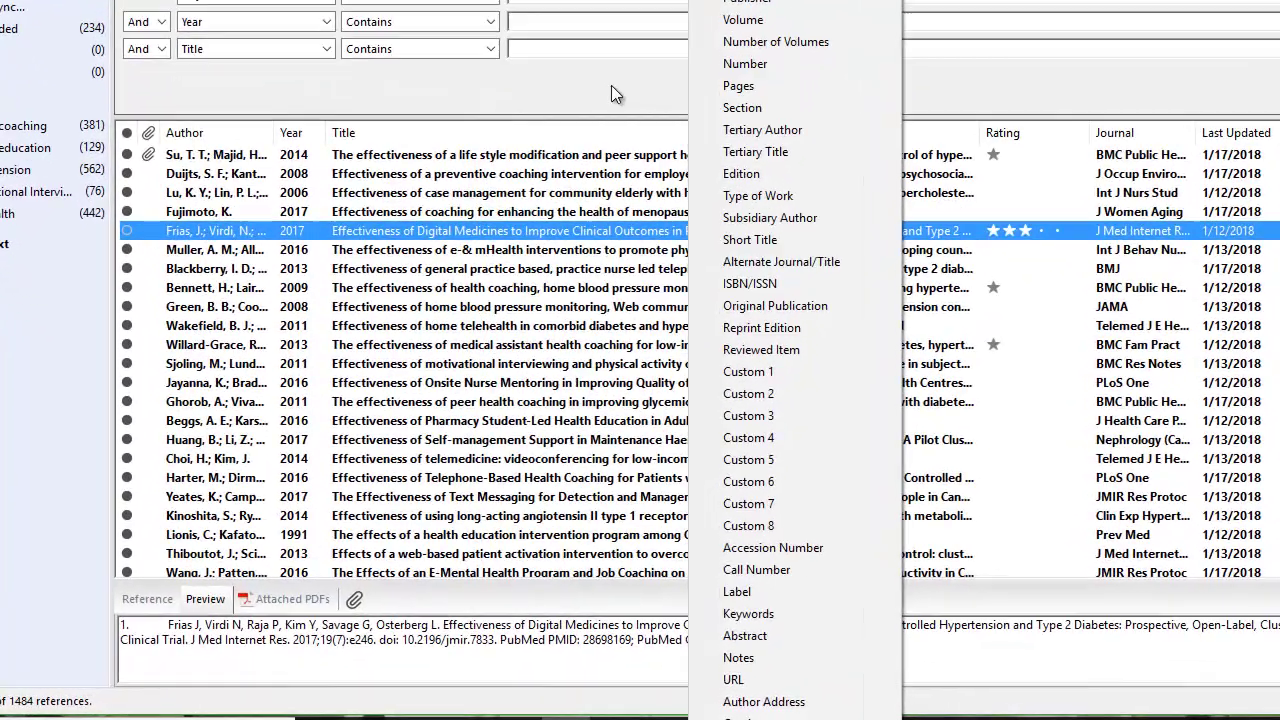
left_click(589, 190)
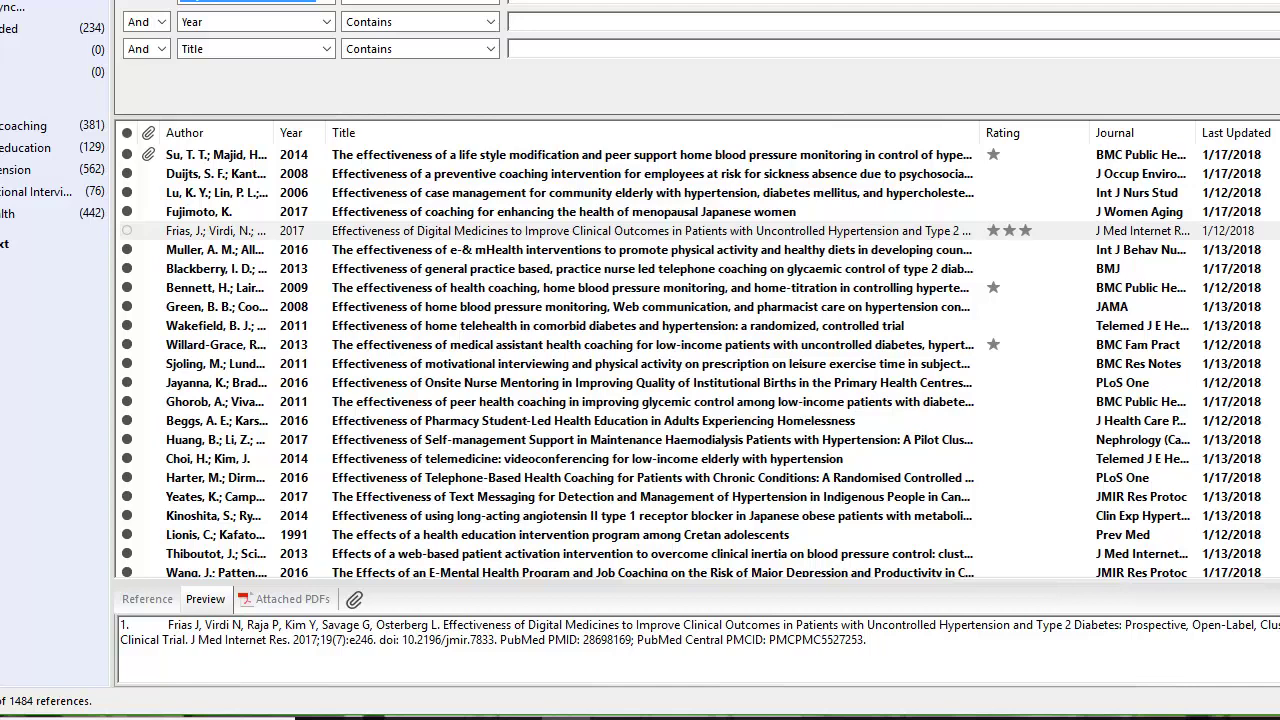
Open the preferences and review the Display Fields settings for the library window's ten columns.
key("alt+e")
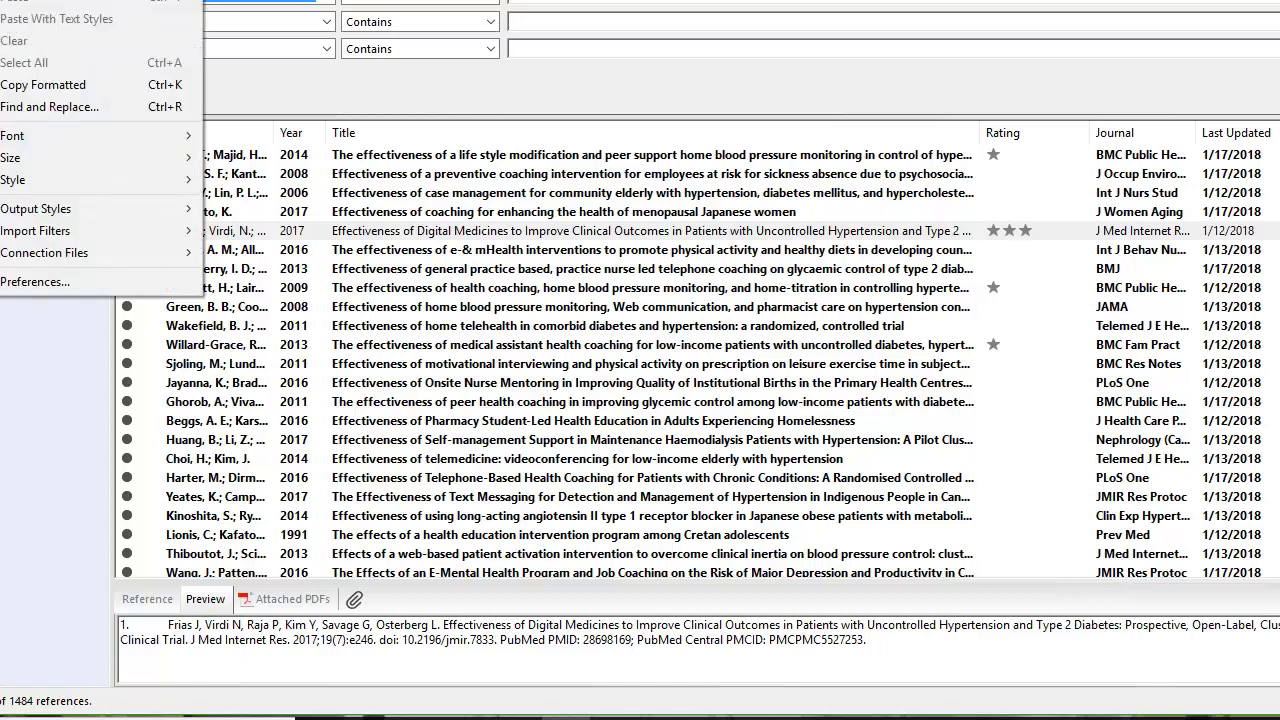
left_click(64, 281)
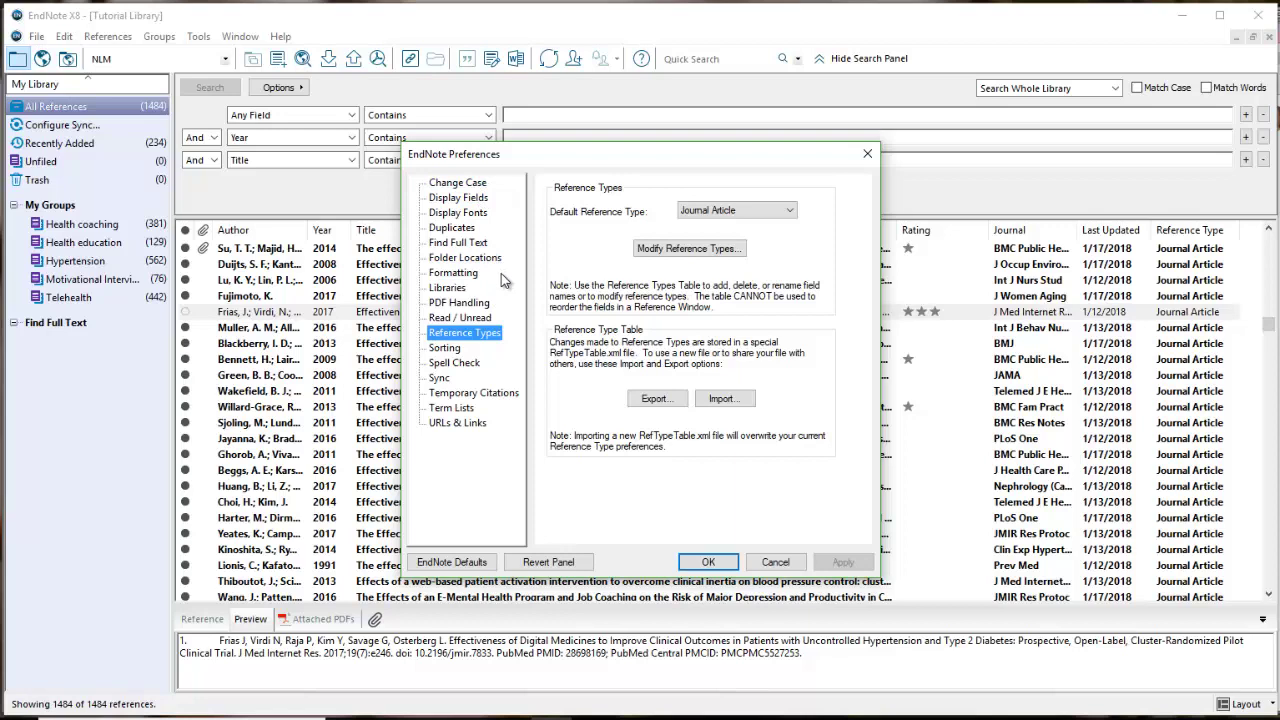
left_click(474, 200)
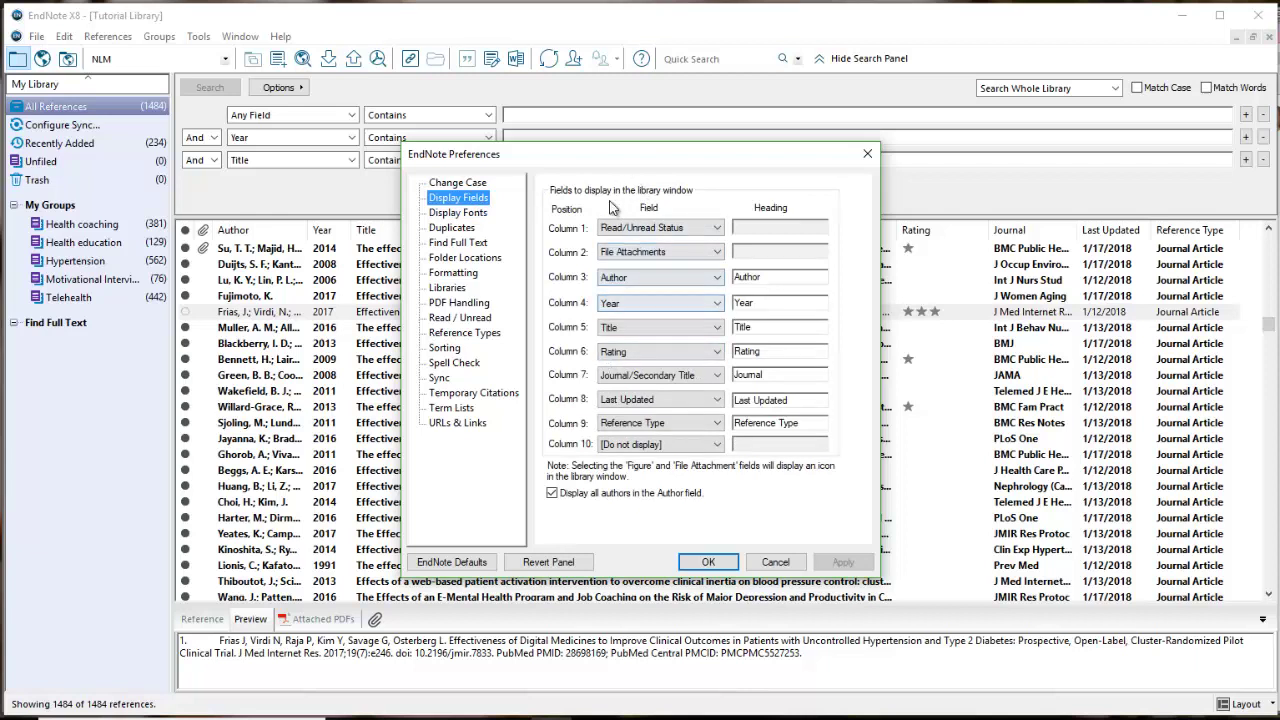
left_click(612, 444)
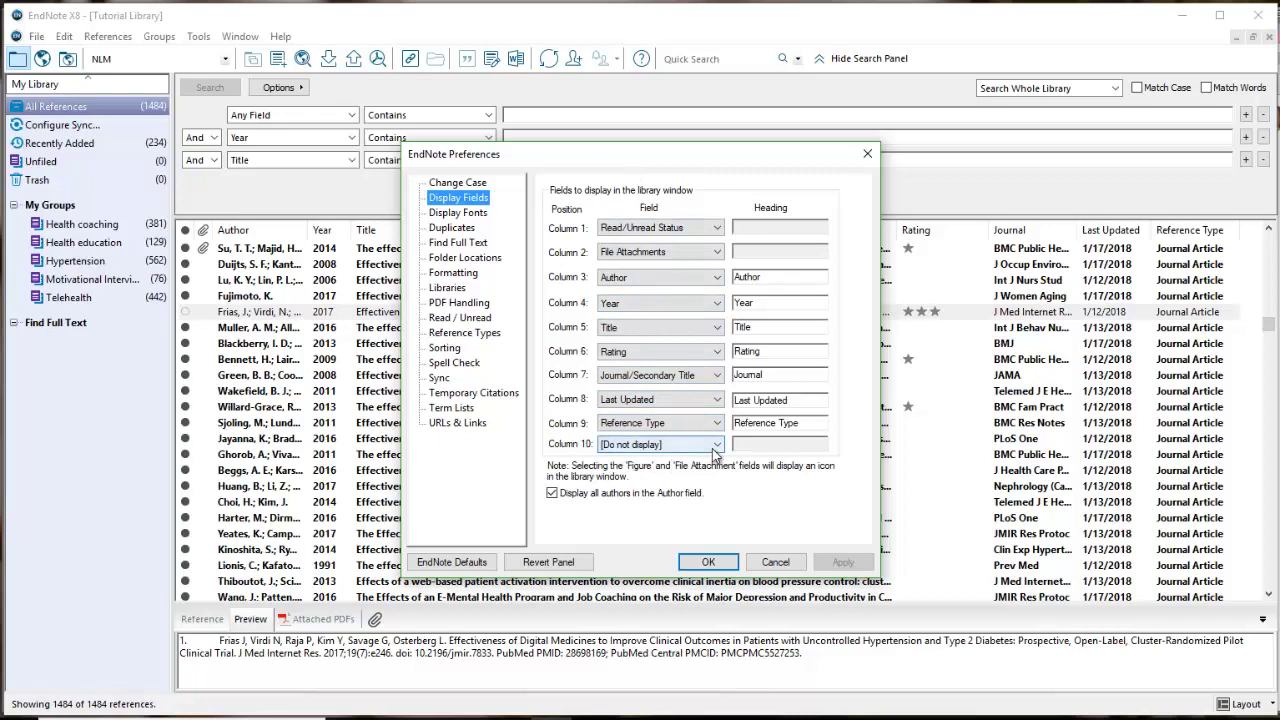
Review the choices for the default reference type in the Reference Types preferences.
left_click(468, 334)
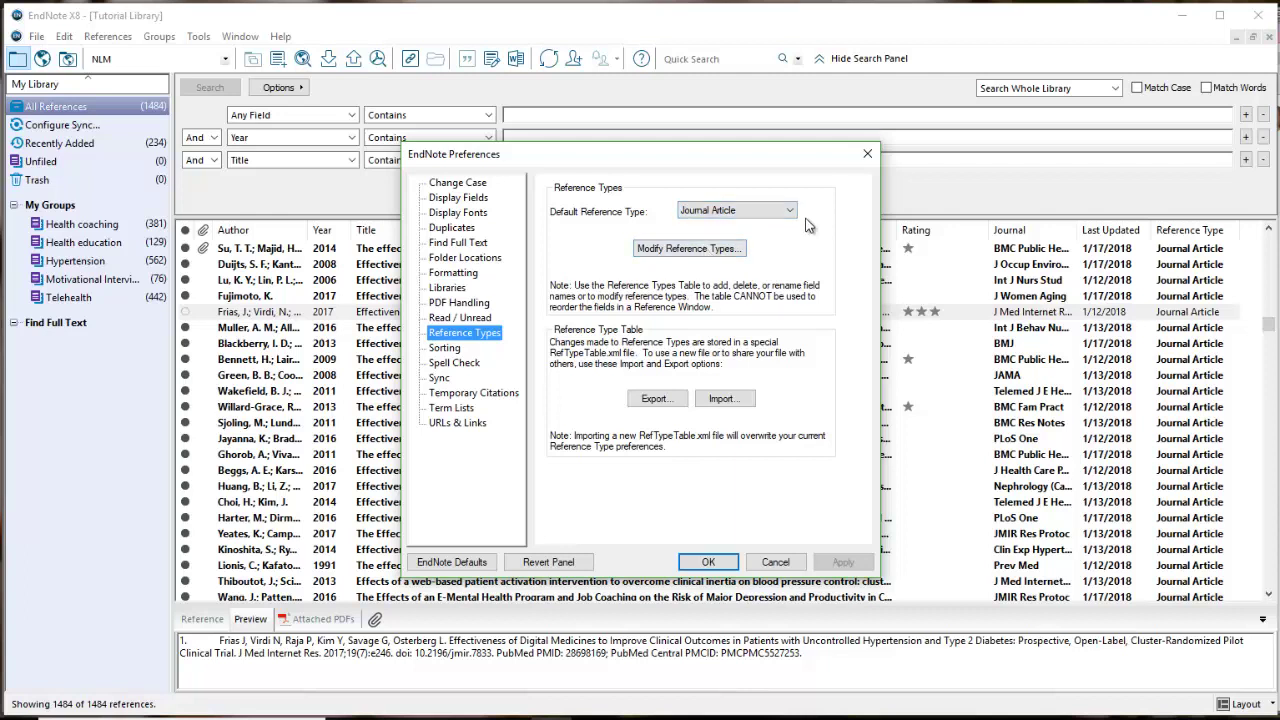
left_click(790, 214)
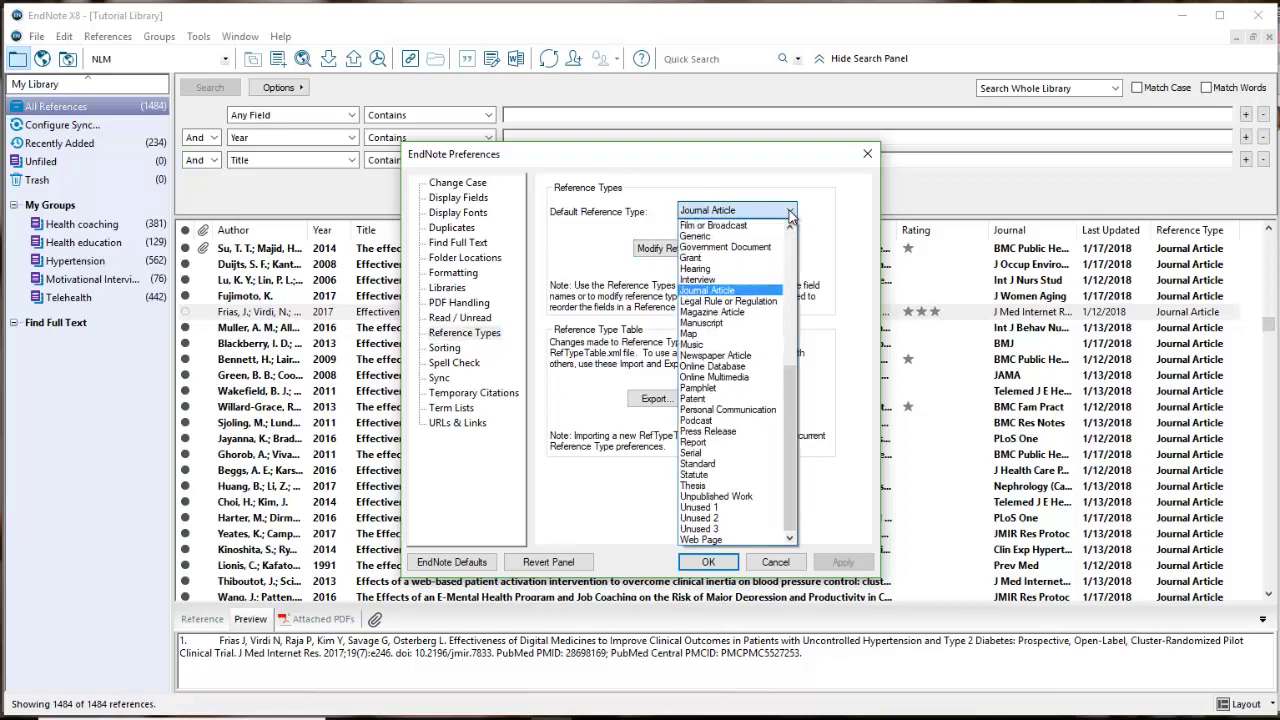
left_click(607, 252)
Open the Modify Reference Types table and examine the Journal Article custom fields, including Custom 4 named Patient Location.
left_click(668, 249)
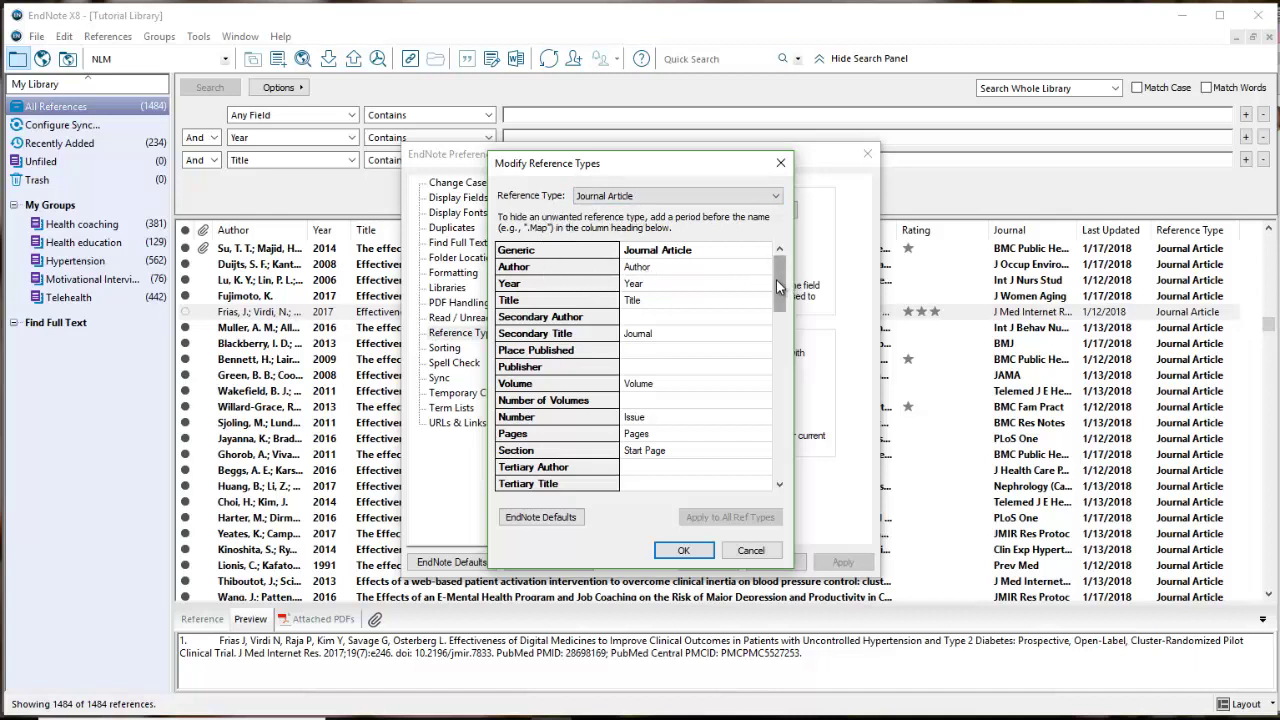
left_click_drag(778, 286, 782, 375)
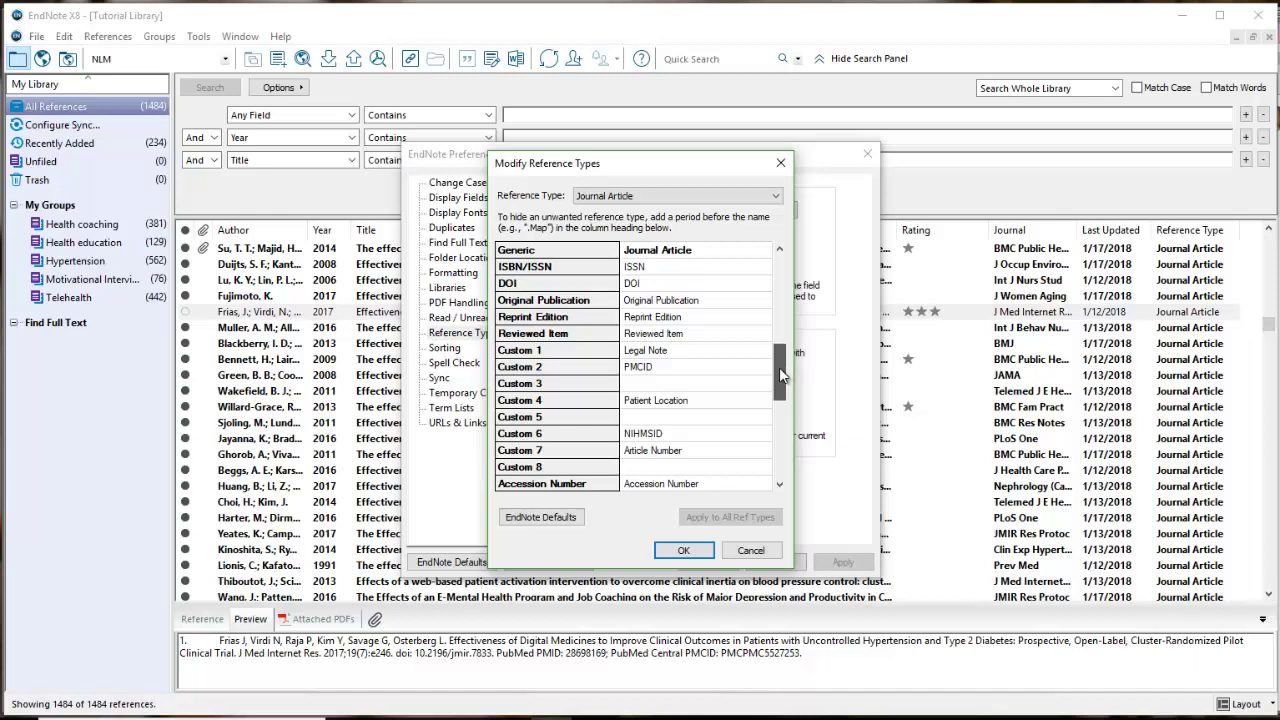
left_click_drag(782, 375, 598, 366)
left_click_drag(782, 359, 775, 394)
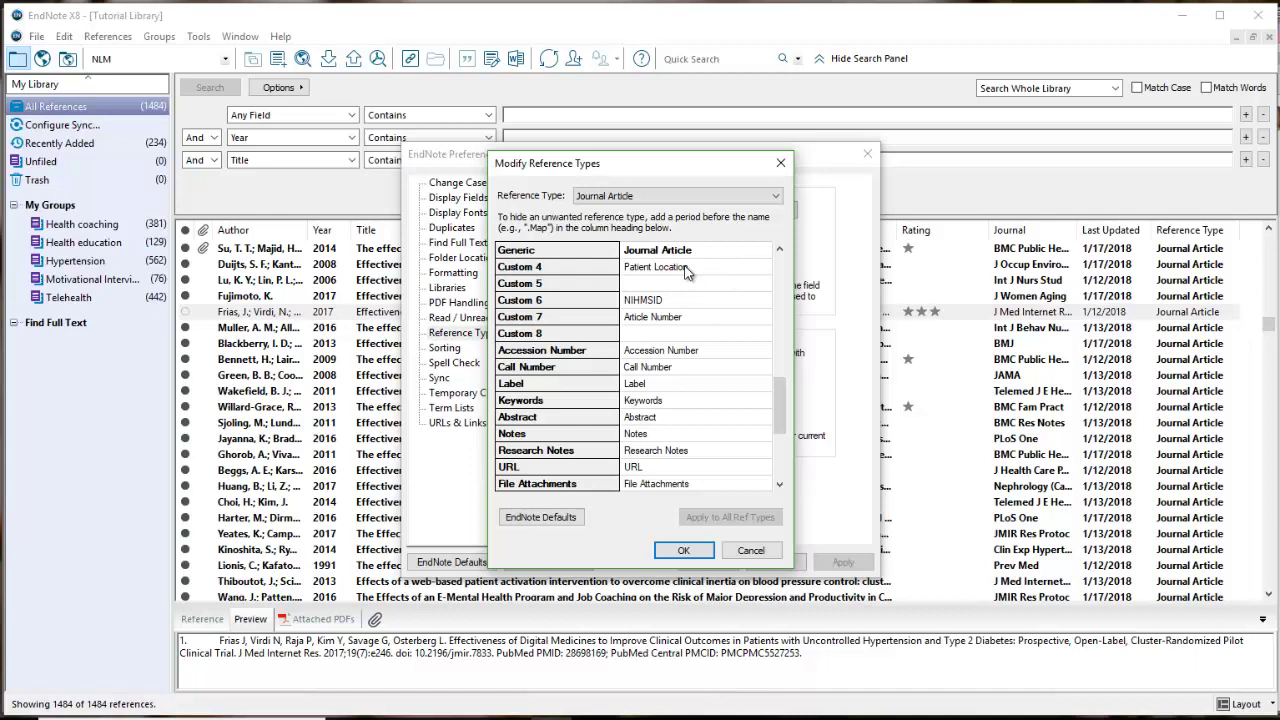
left_click(686, 270)
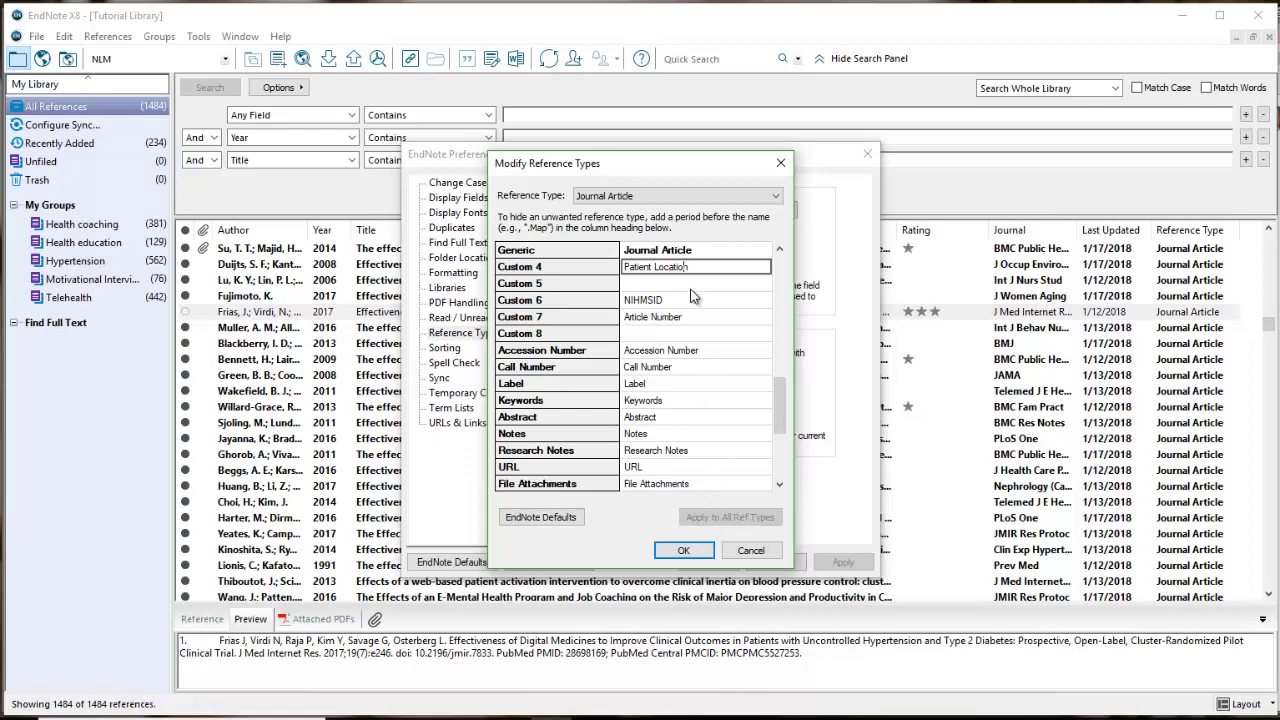
left_click(780, 249)
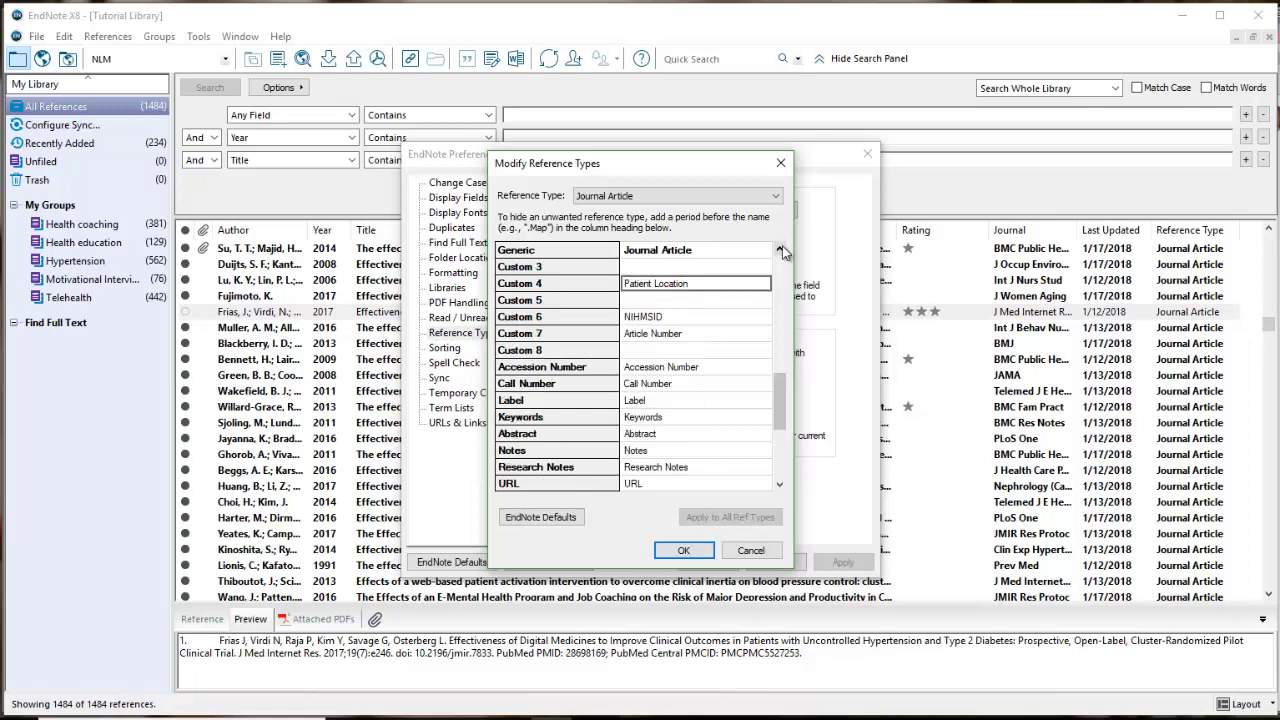
Check which other reference types can be modified, keep Journal Article, and accept the reference type table and preferences.
left_click(776, 199)
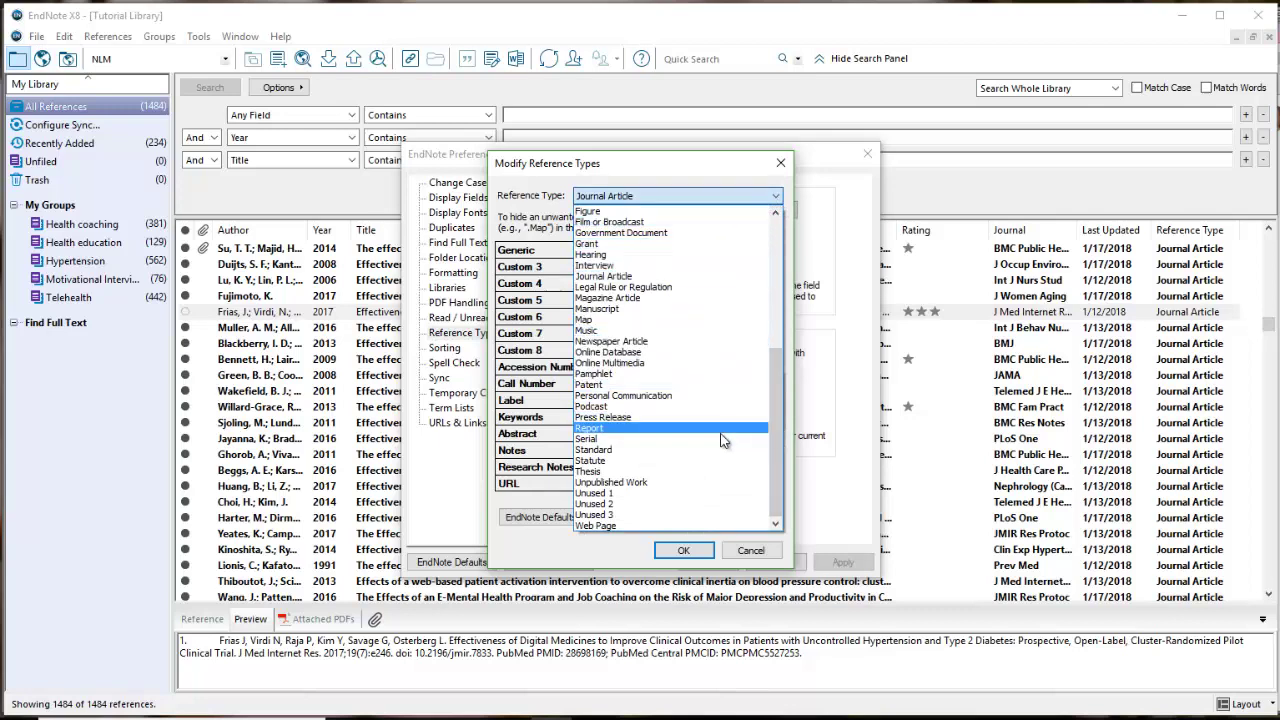
left_click(544, 208)
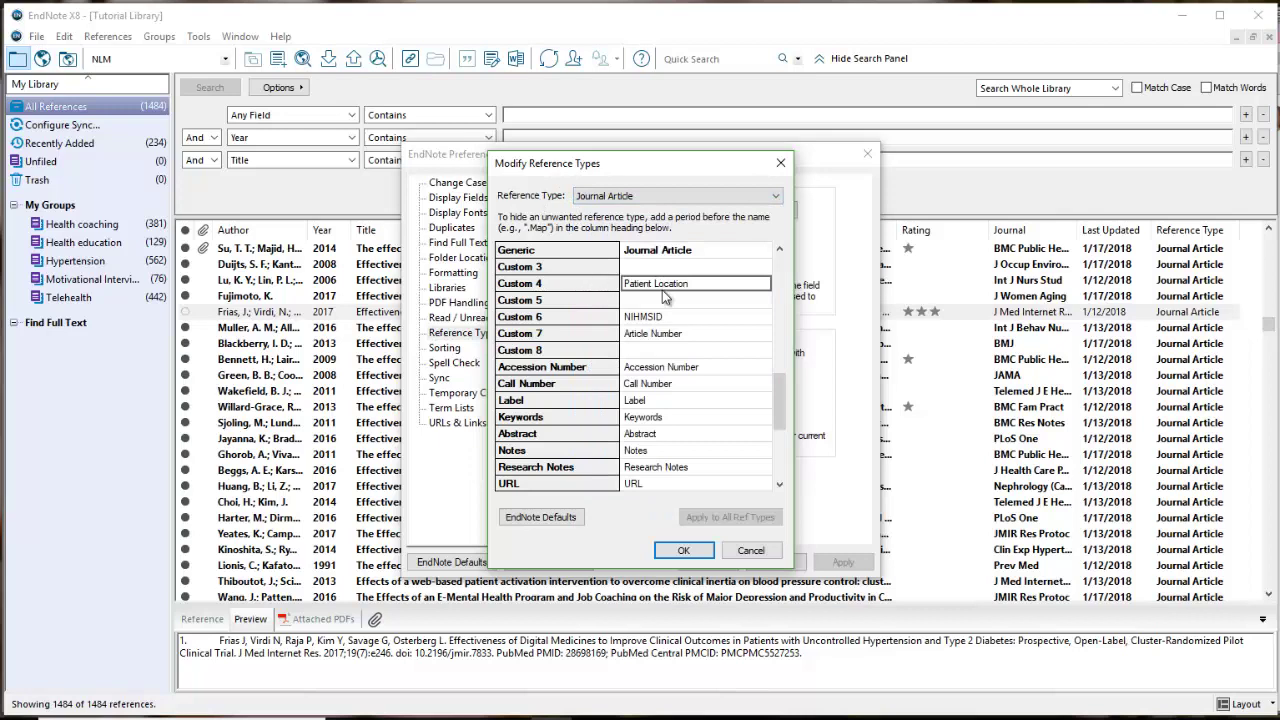
left_click(688, 553)
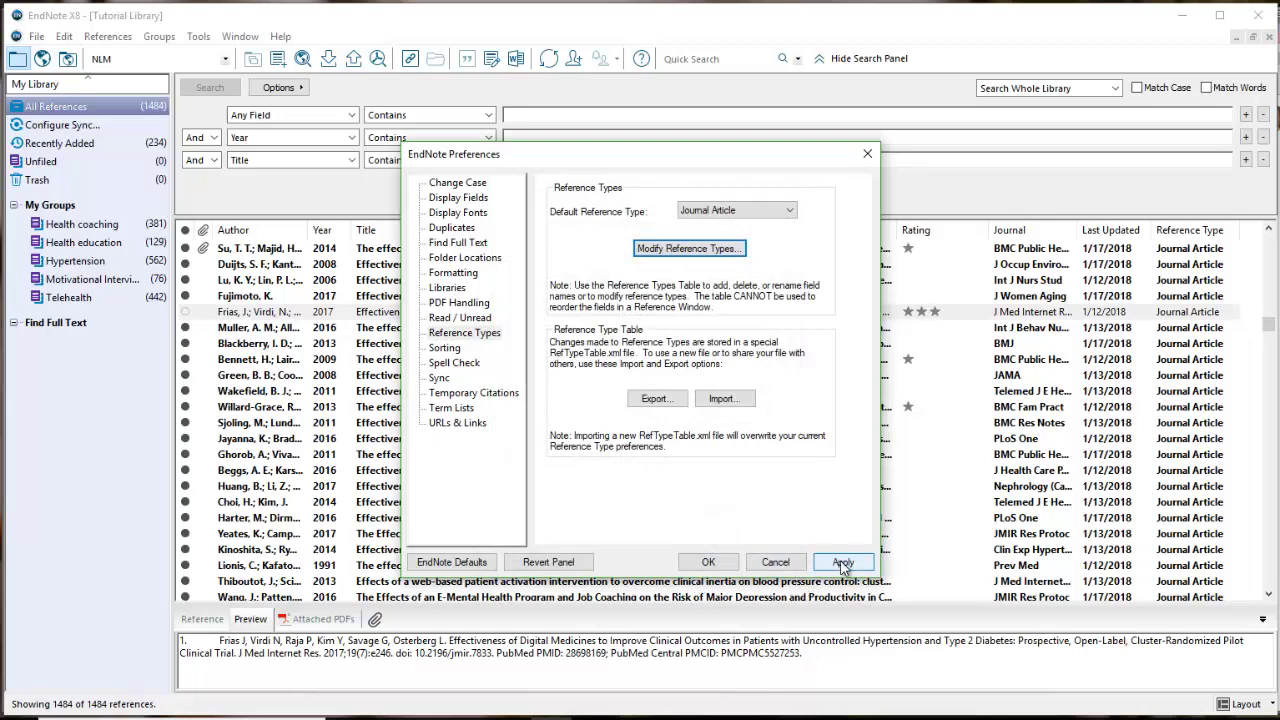
left_click(710, 563)
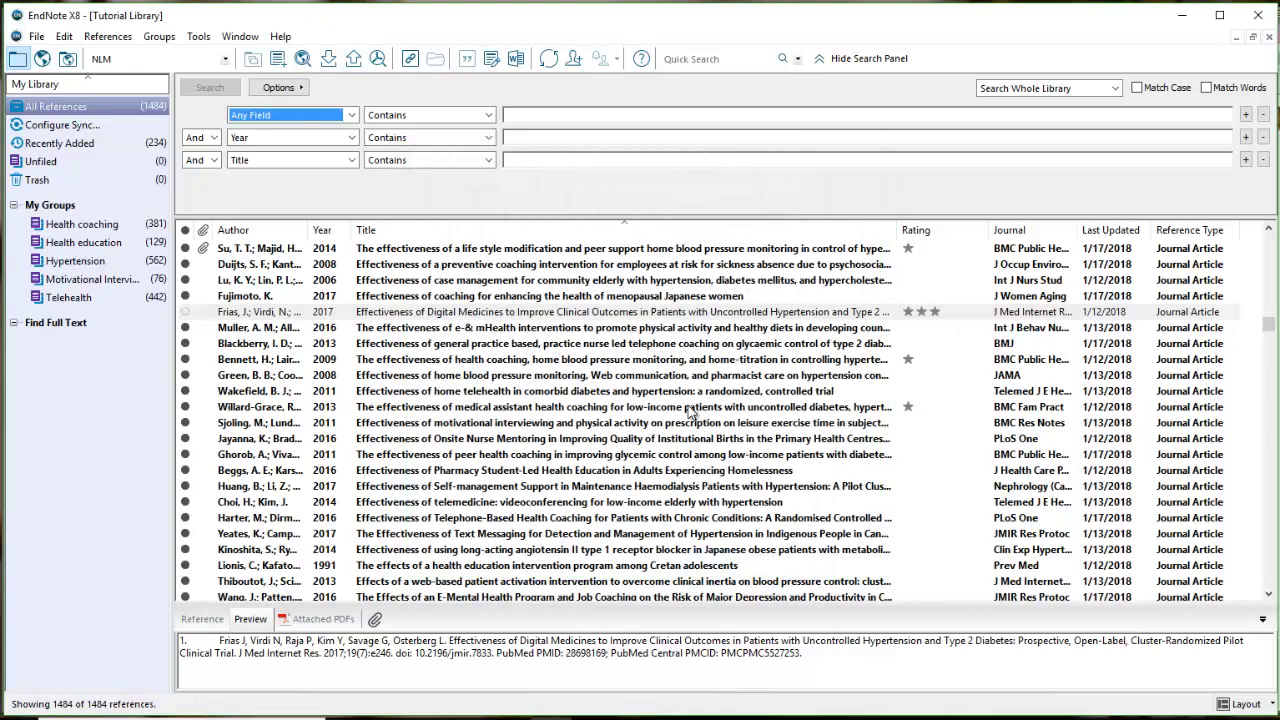
Open the 2017 digital medicines reference, inspect its Patient Location field, and close the record.
left_click(643, 313)
double_click(643, 313)
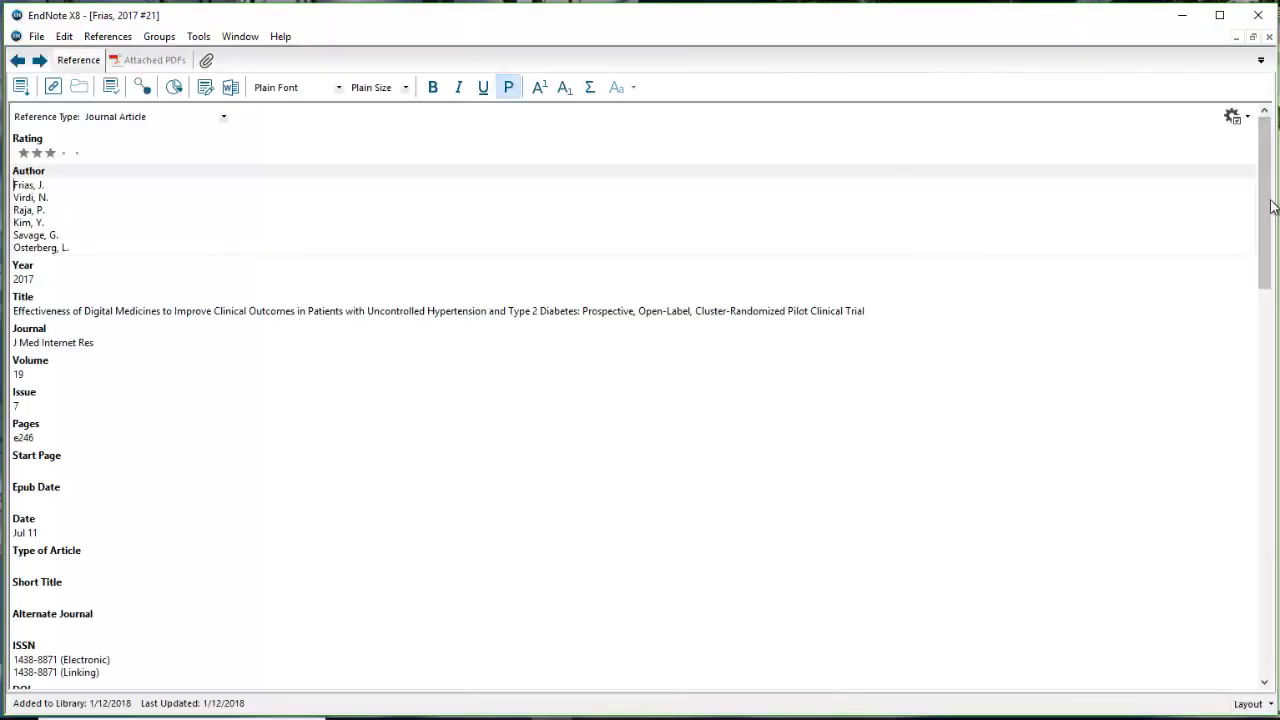
left_click_drag(1268, 205, 1243, 389)
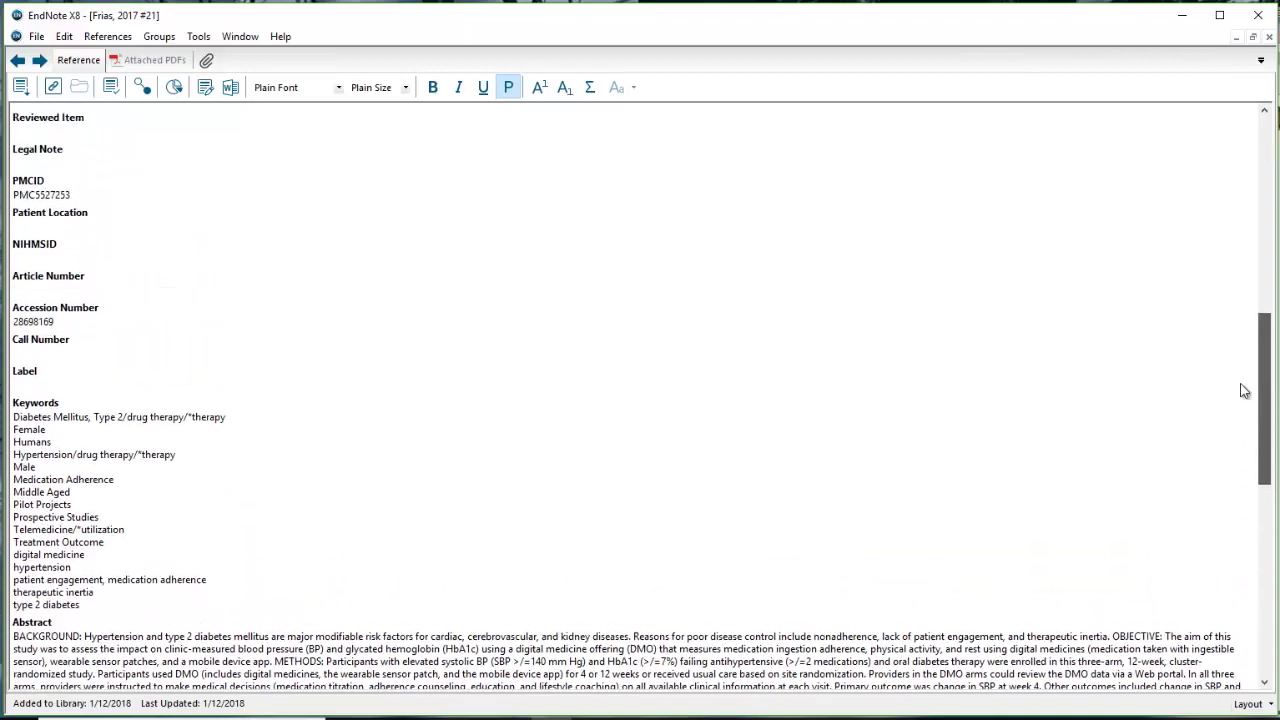
left_click(55, 152)
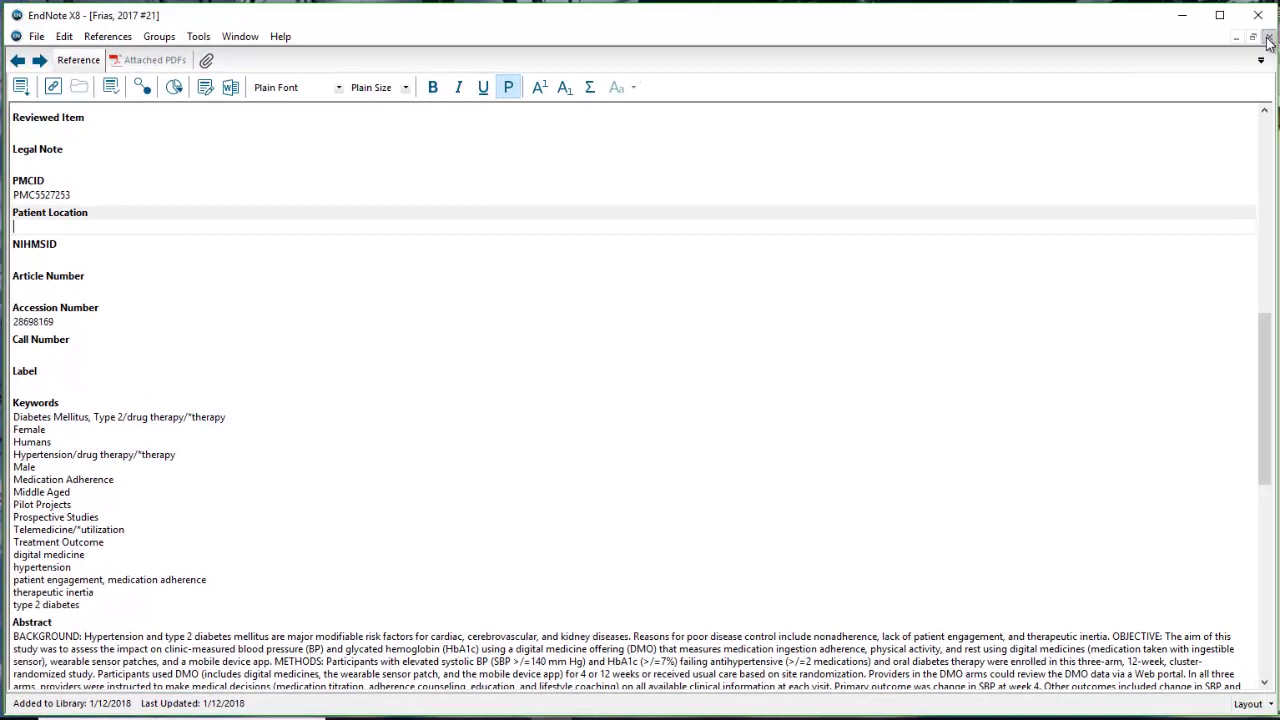
left_click(1268, 38)
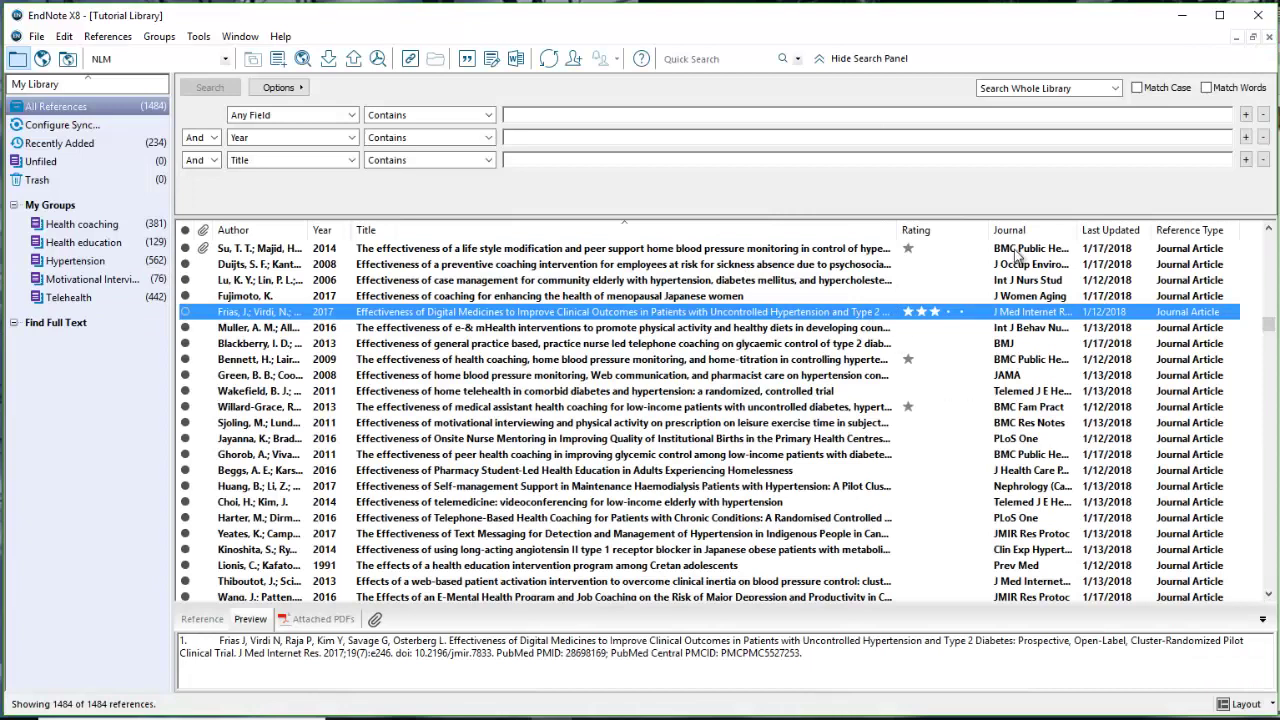
Hide the Last Updated column from the reference list.
right_click(1118, 236)
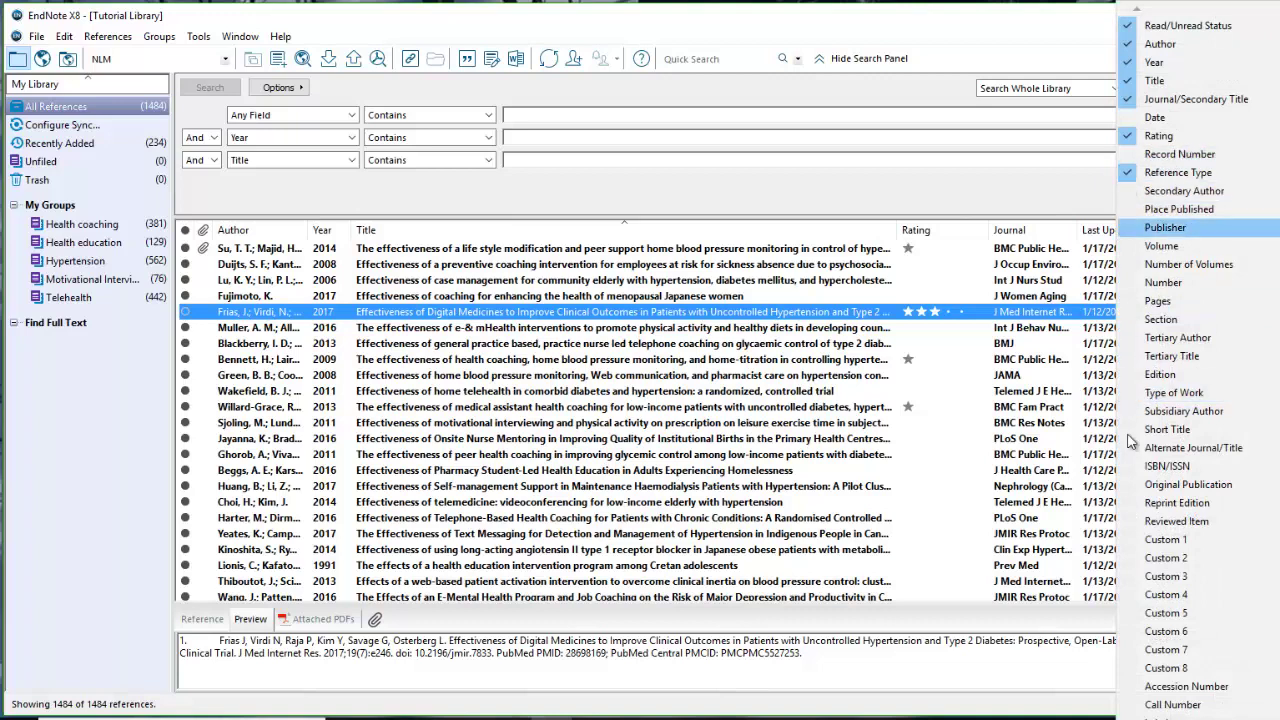
mouse_move(1170, 716)
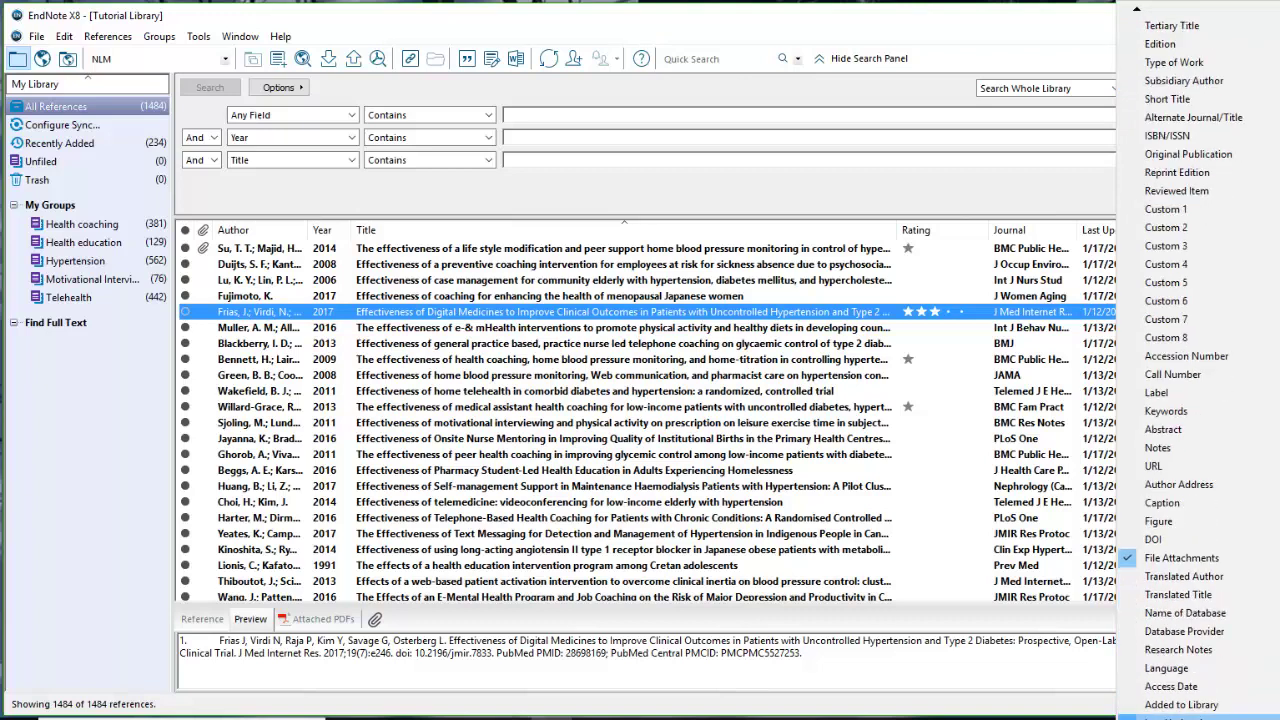
left_click(1170, 716)
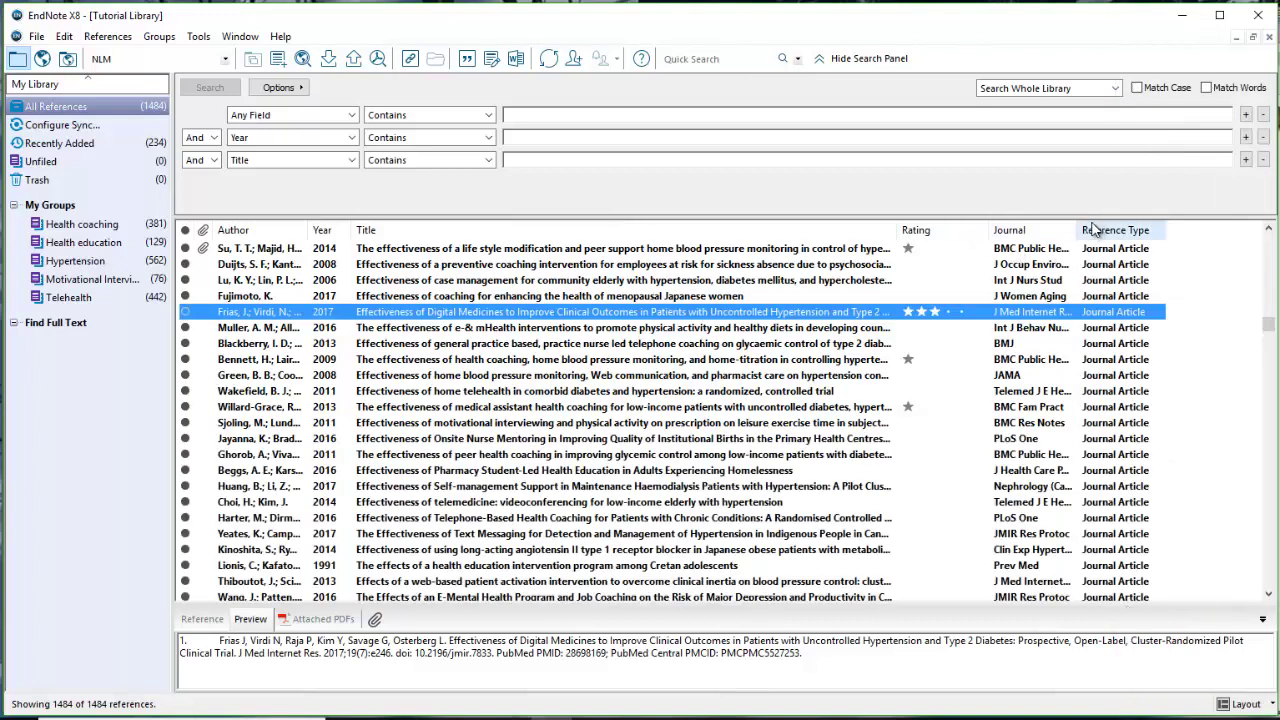
Try showing the Custom 4 field as a column in the reference list and remove it again.
right_click(1182, 225)
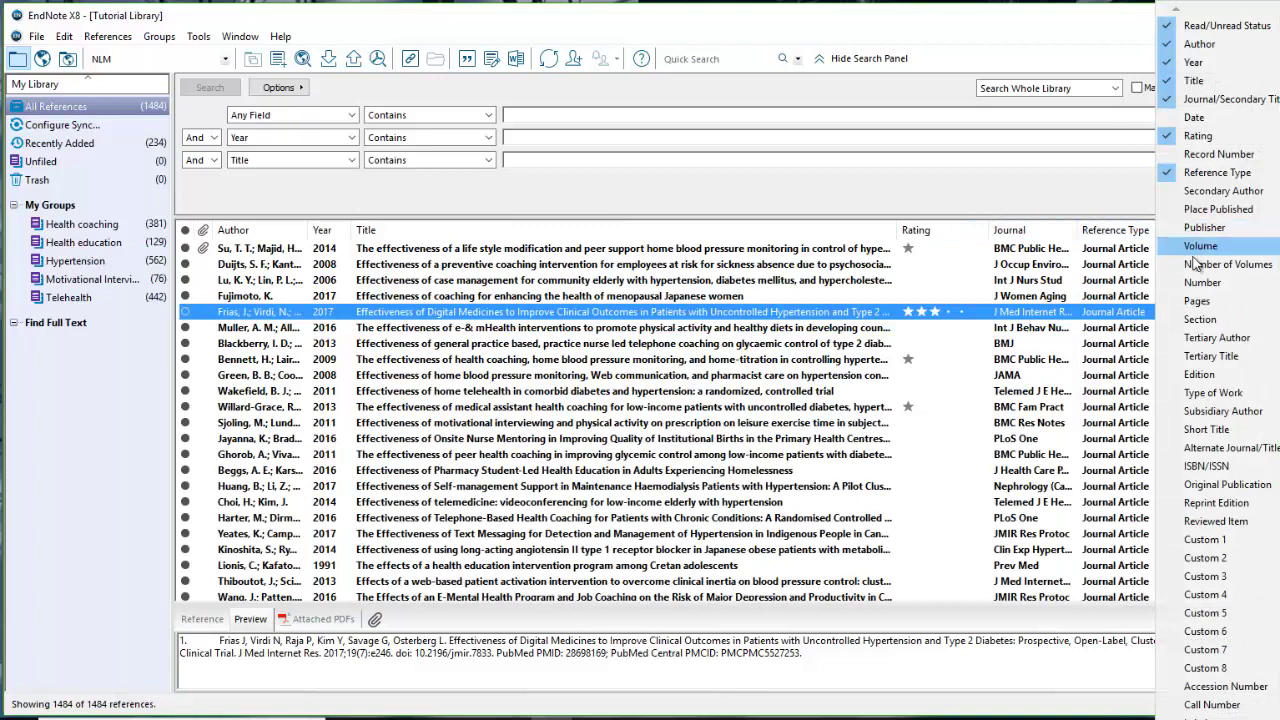
left_click(1223, 594)
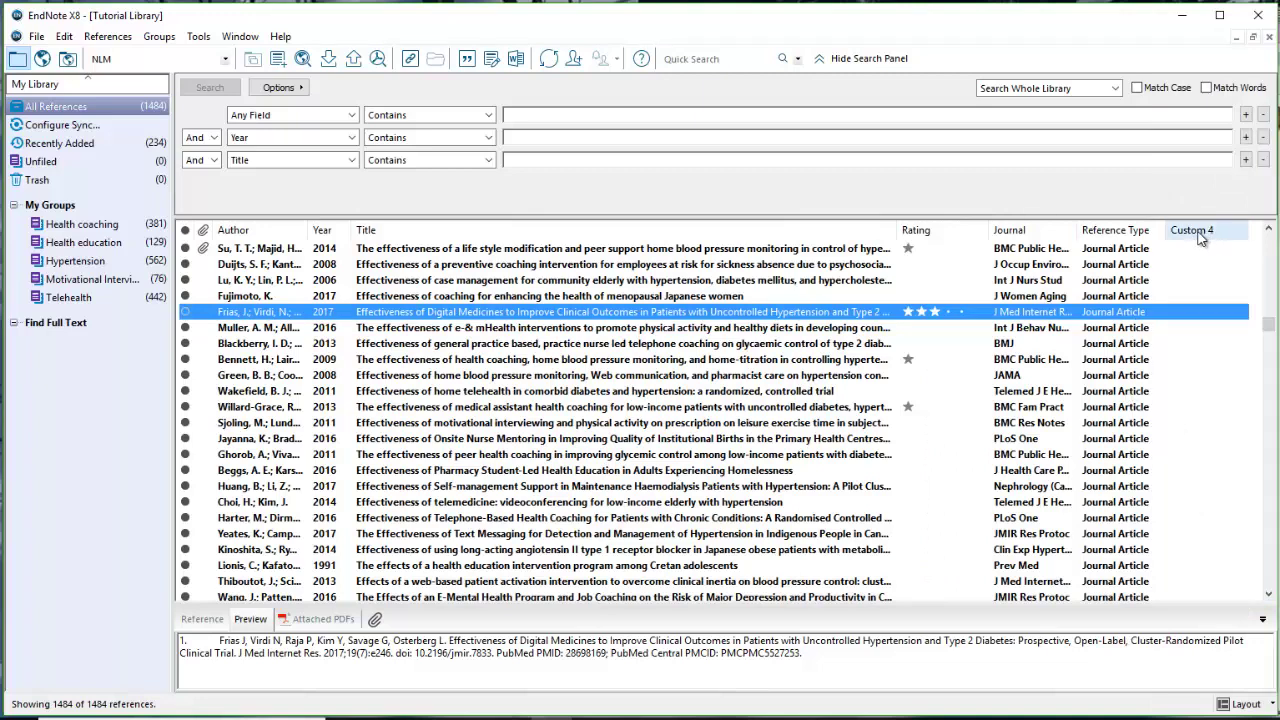
right_click(1196, 230)
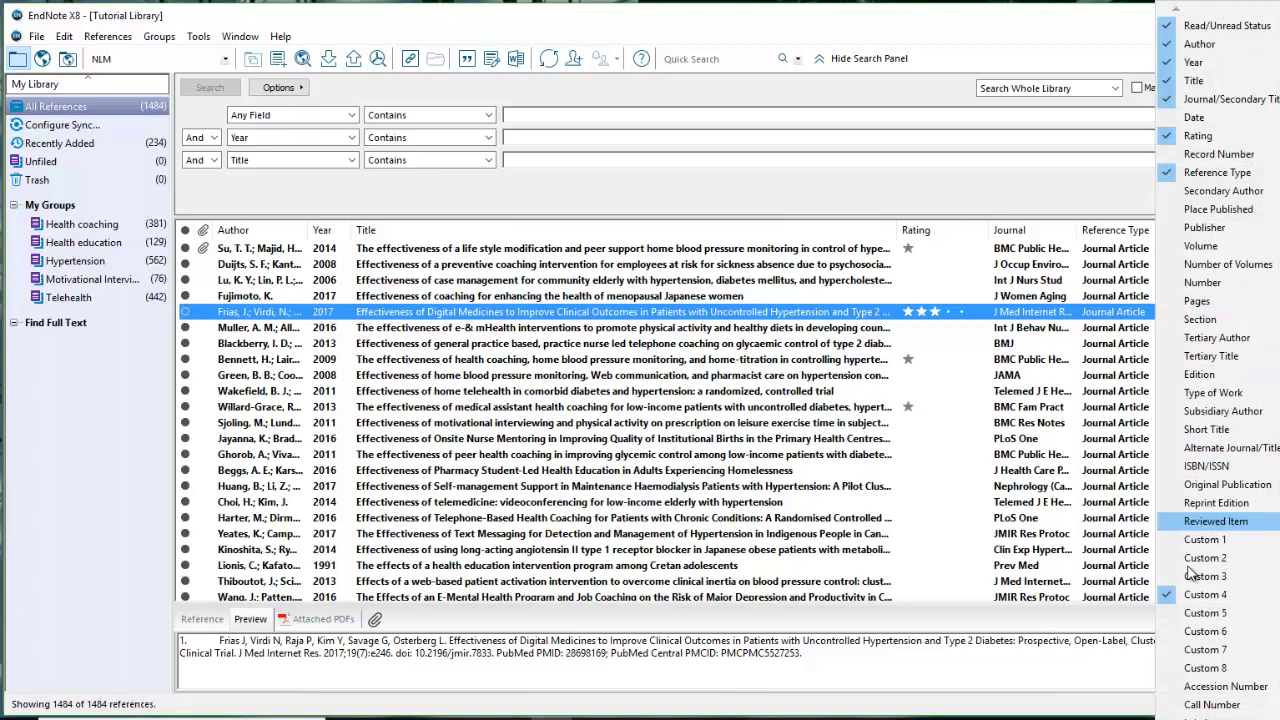
left_click(1190, 596)
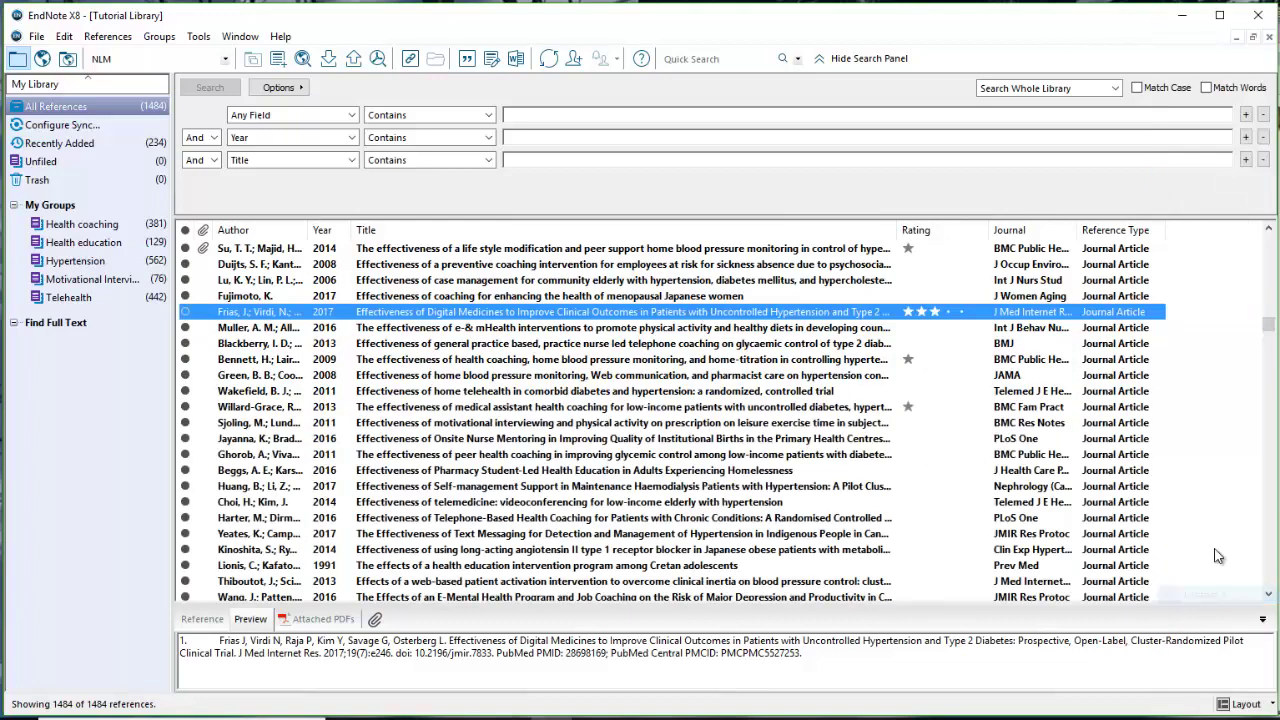
Add the Research Notes field as a column in the reference list.
right_click(1211, 234)
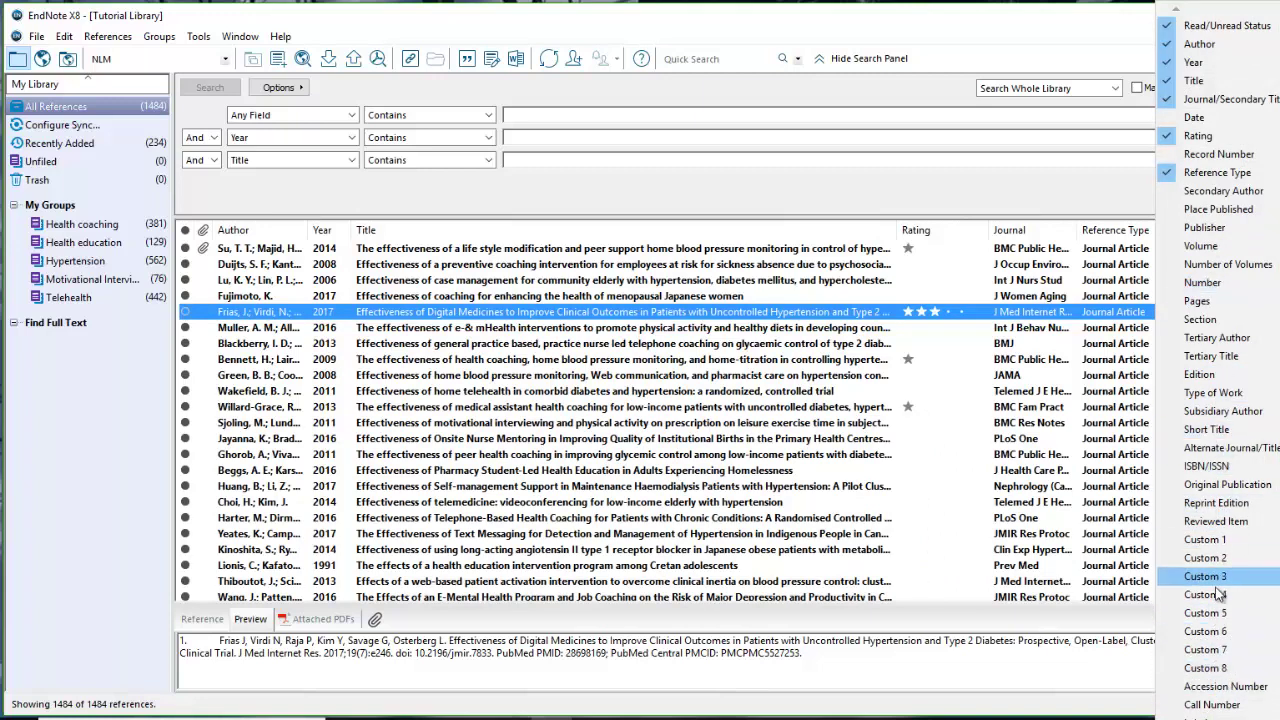
mouse_move(1205, 716)
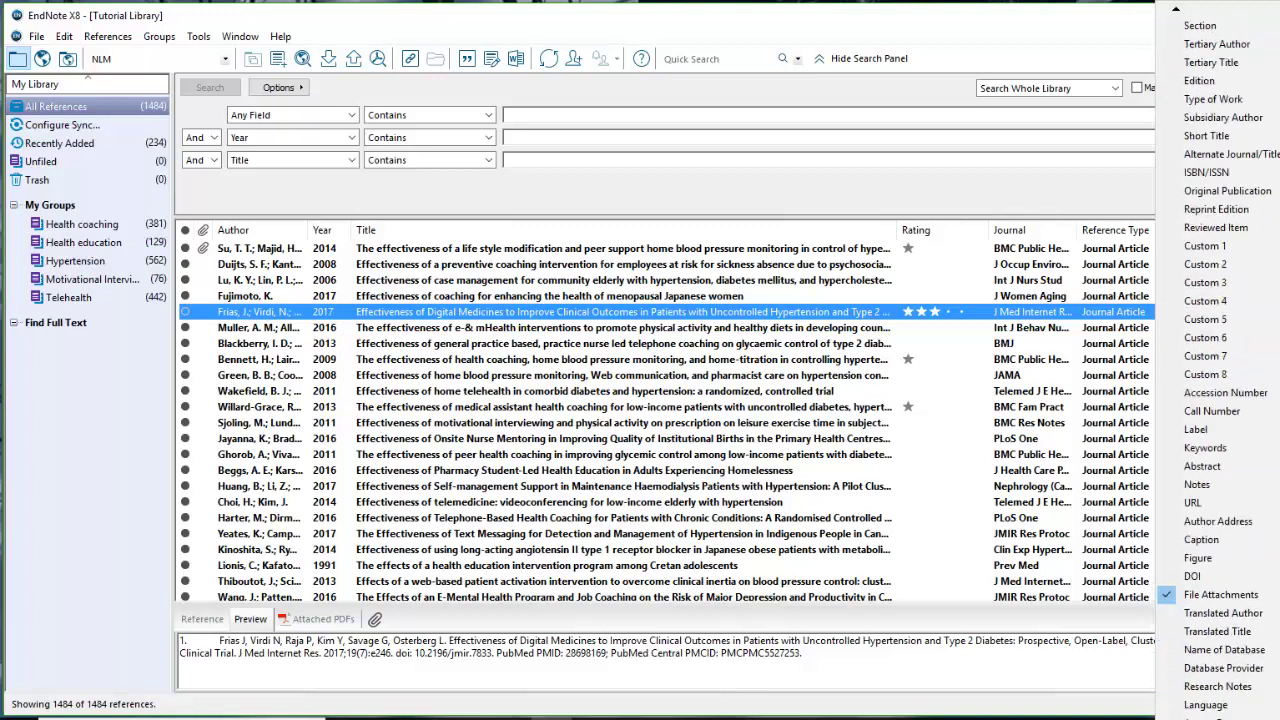
left_click(1217, 649)
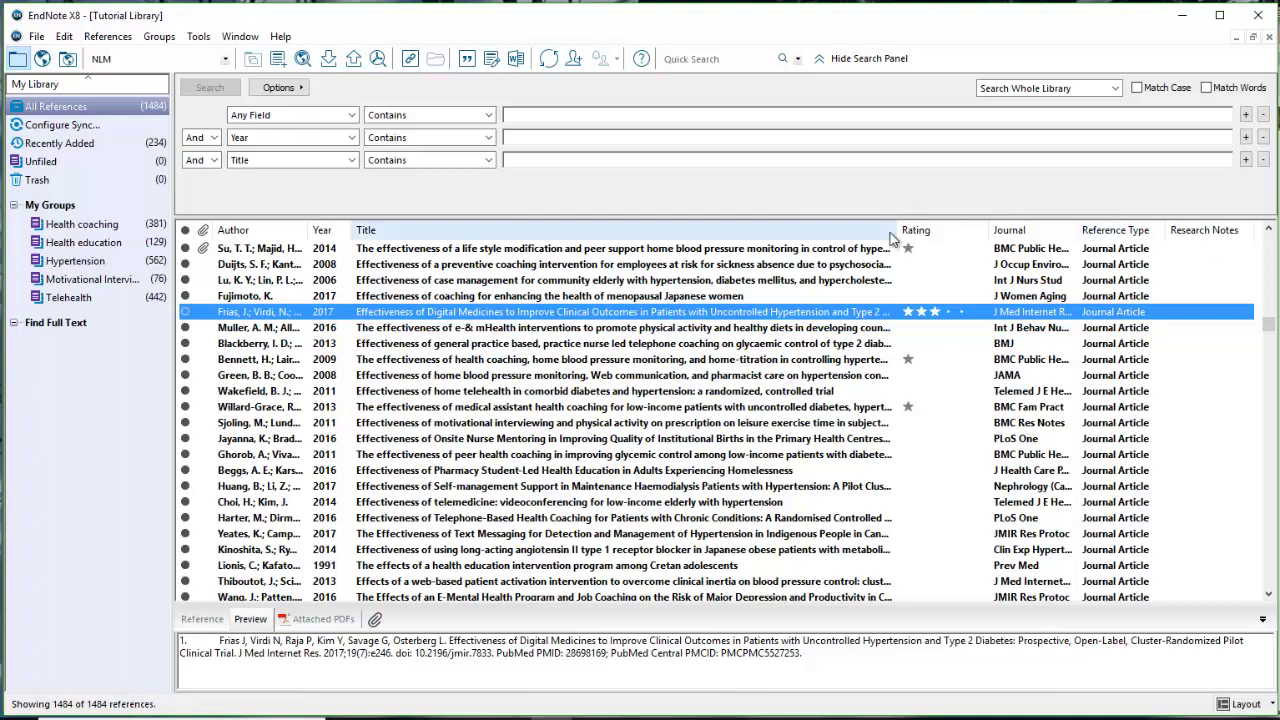
Narrow the Title column and widen the Research Notes column in the reference list.
left_click_drag(895, 230, 588, 229)
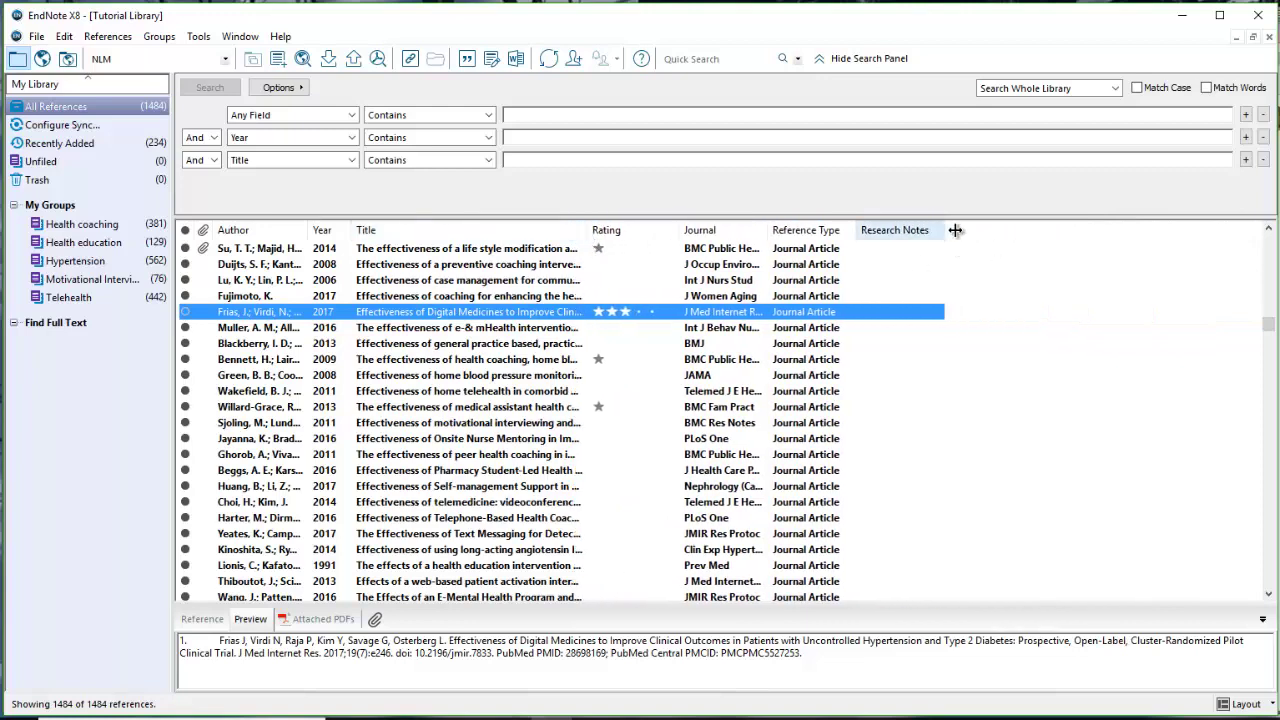
left_click_drag(955, 230, 1232, 245)
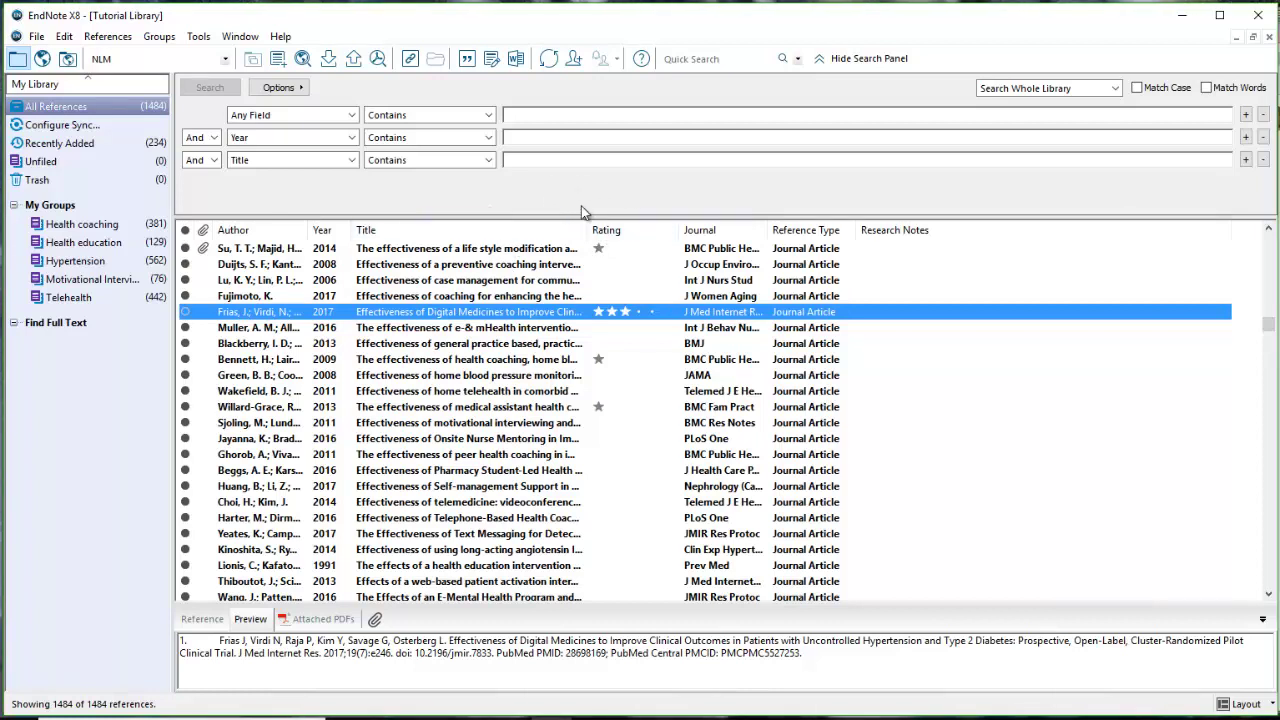
left_click_drag(589, 229, 732, 235)
Sort the reference list by Rating in descending order and show the highest-rated references.
left_click(730, 233)
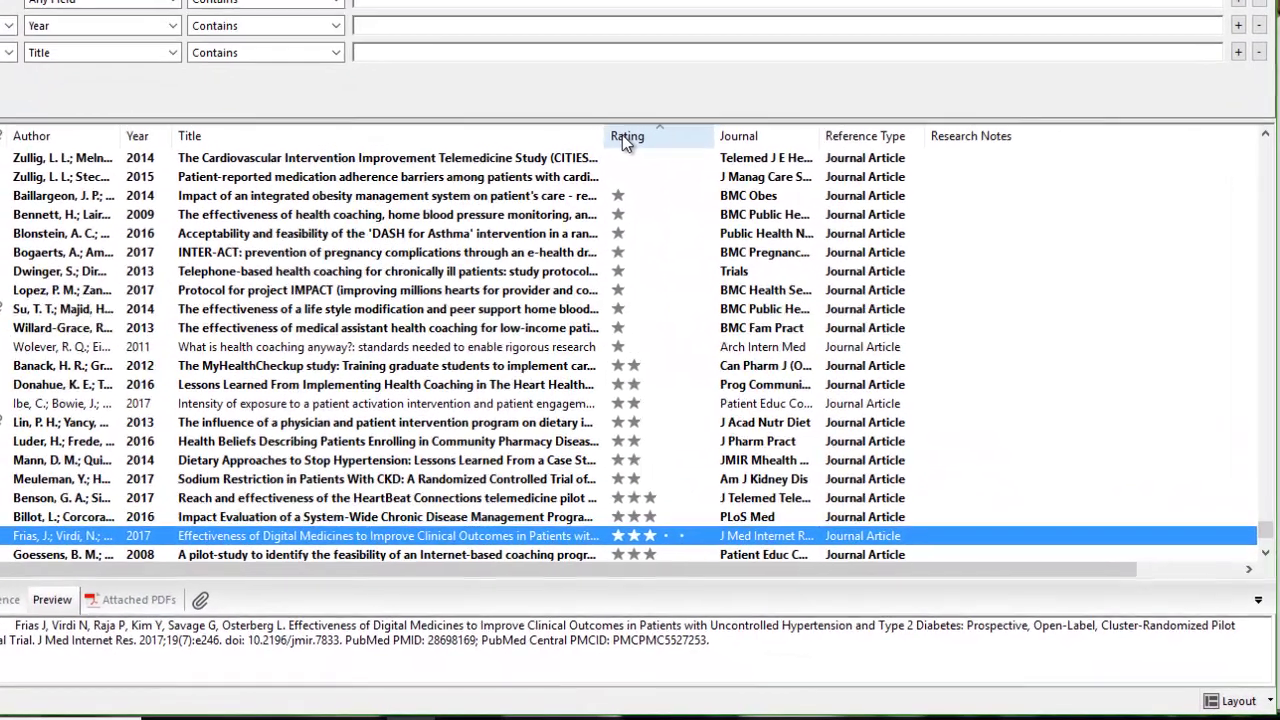
left_click(678, 187)
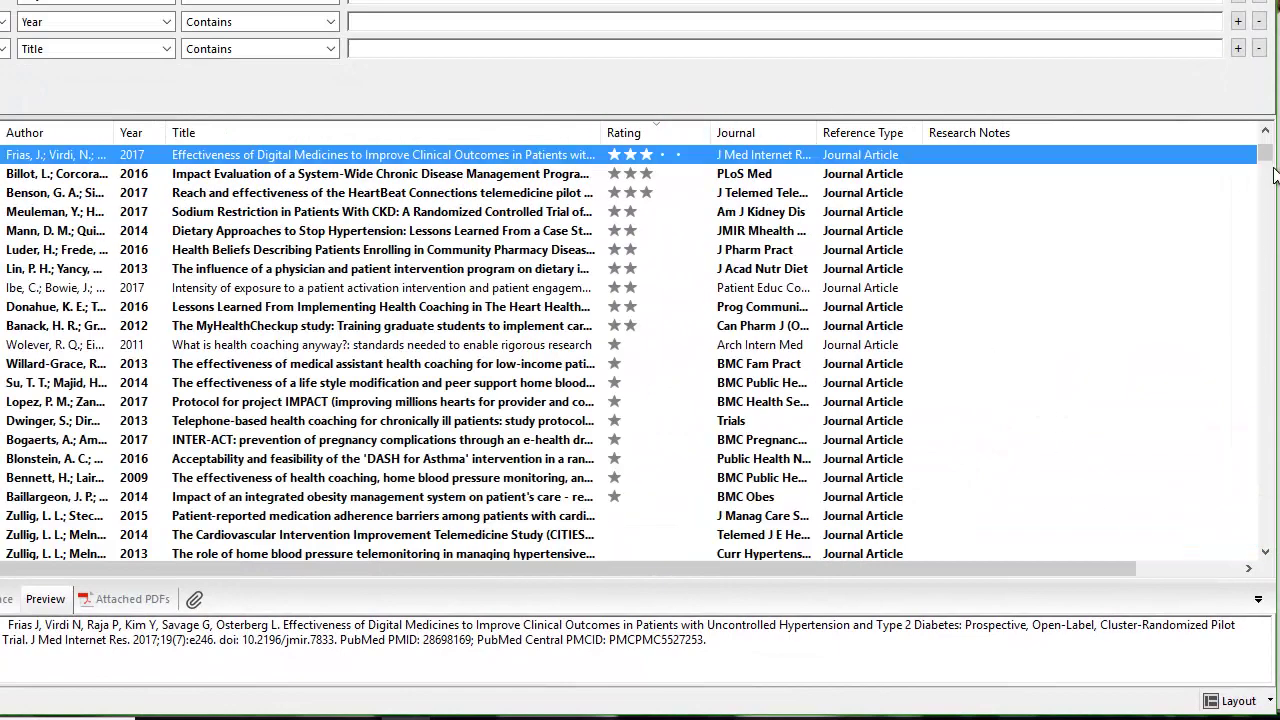
scroll(1266, 140, "up", 7)
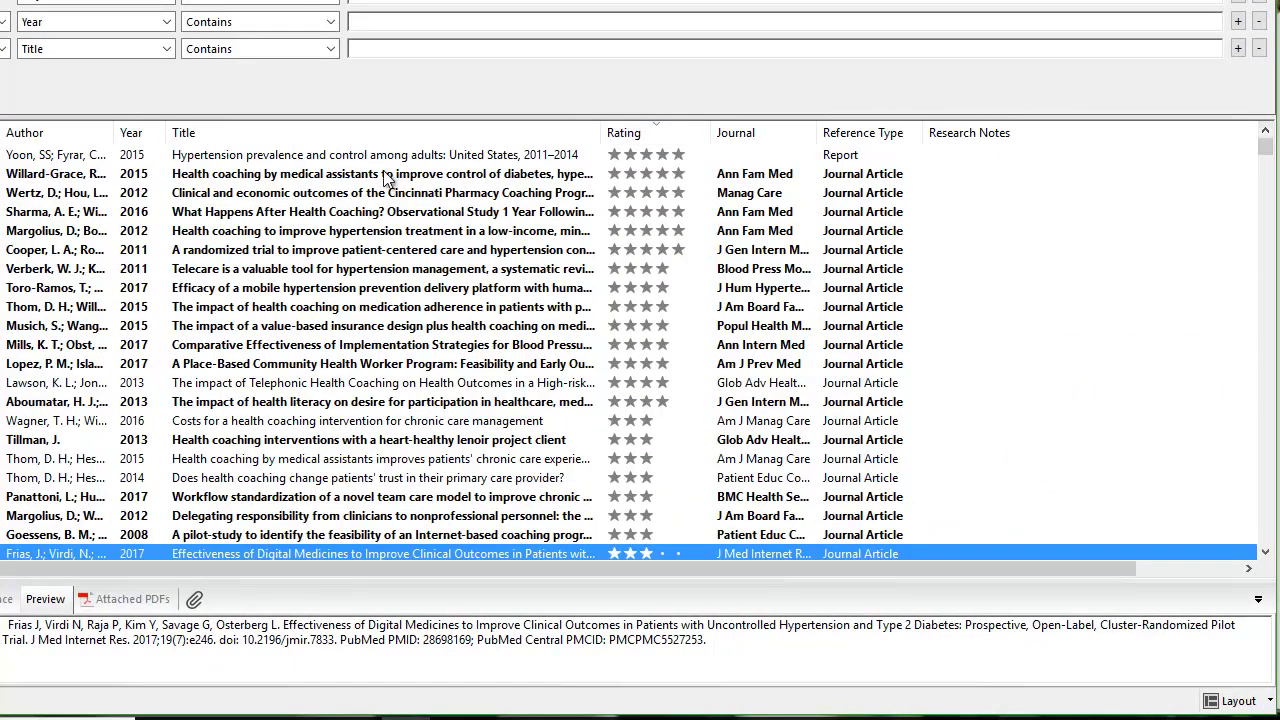